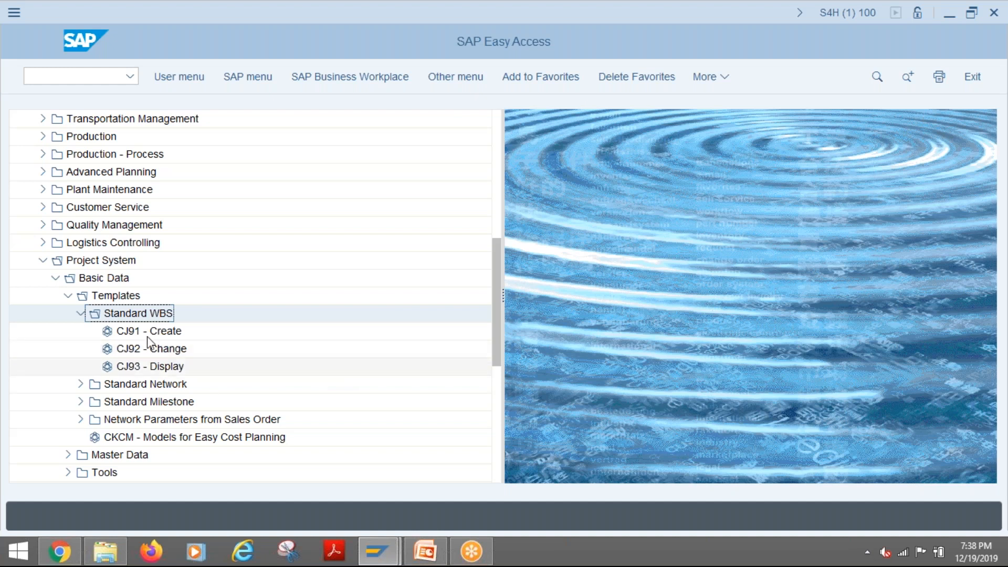
- Open the CJ91 transaction to create a standard WBS from the Standard WBS templates folder
{"action": "left_click", "coordinate": [217, 331]}
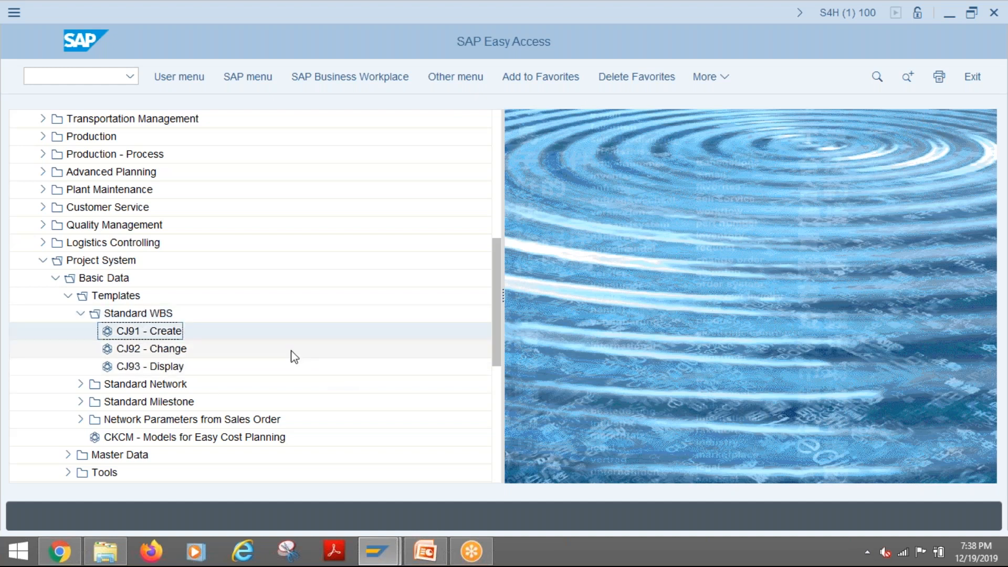
{"action": "left_click", "coordinate": [141, 351]}
{"action": "left_click", "coordinate": [141, 366]}
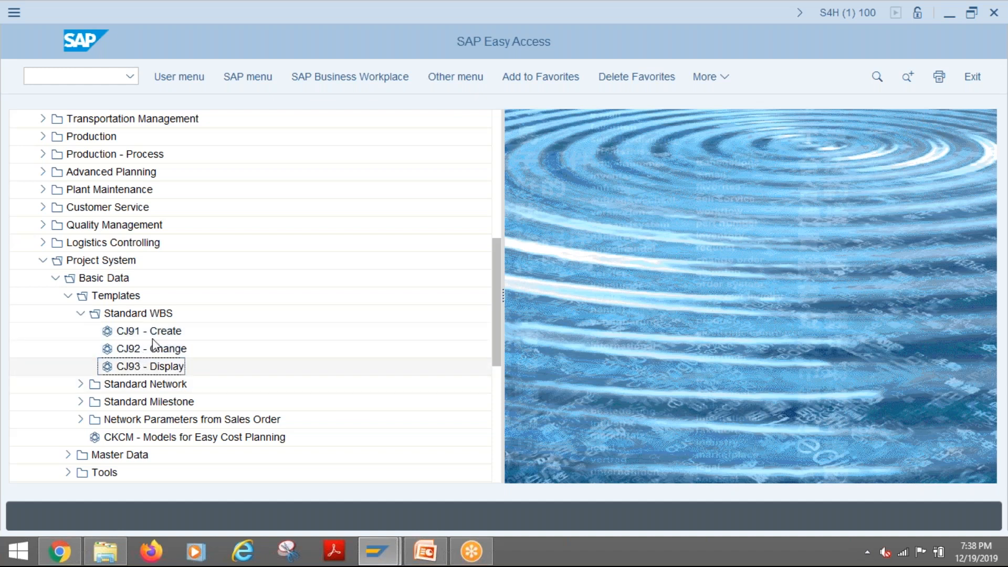
{"action": "left_click", "coordinate": [140, 330]}
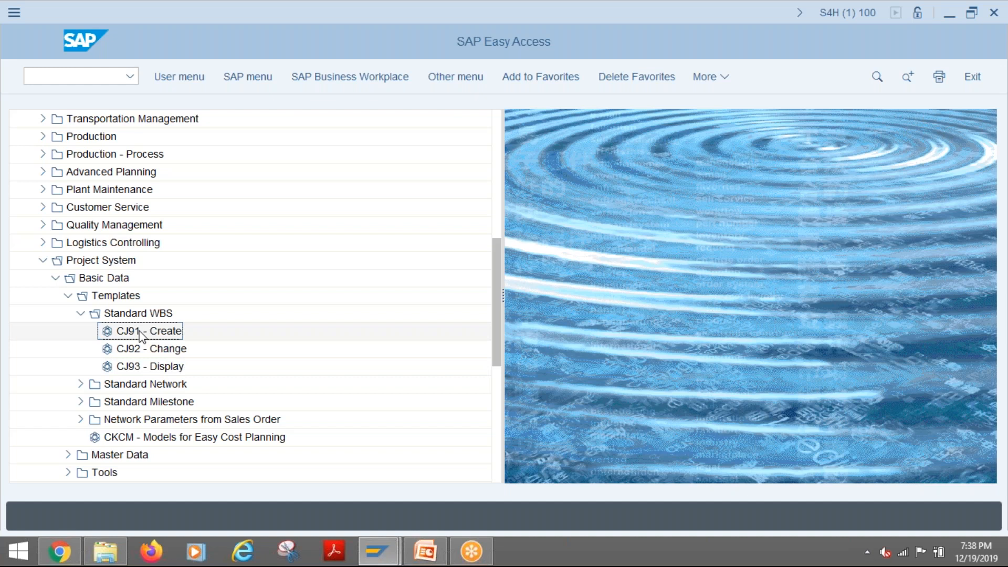
{"action": "double_click", "coordinate": [141, 332]}
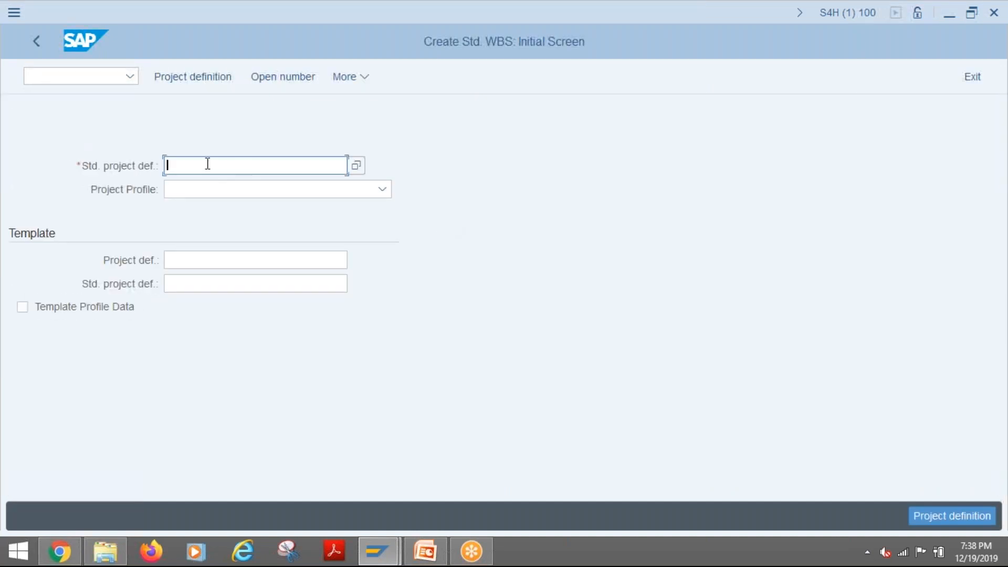
- Review the available project profiles without choosing one, and enter A as the start of the standard project definition
{"action": "left_click", "coordinate": [295, 195]}
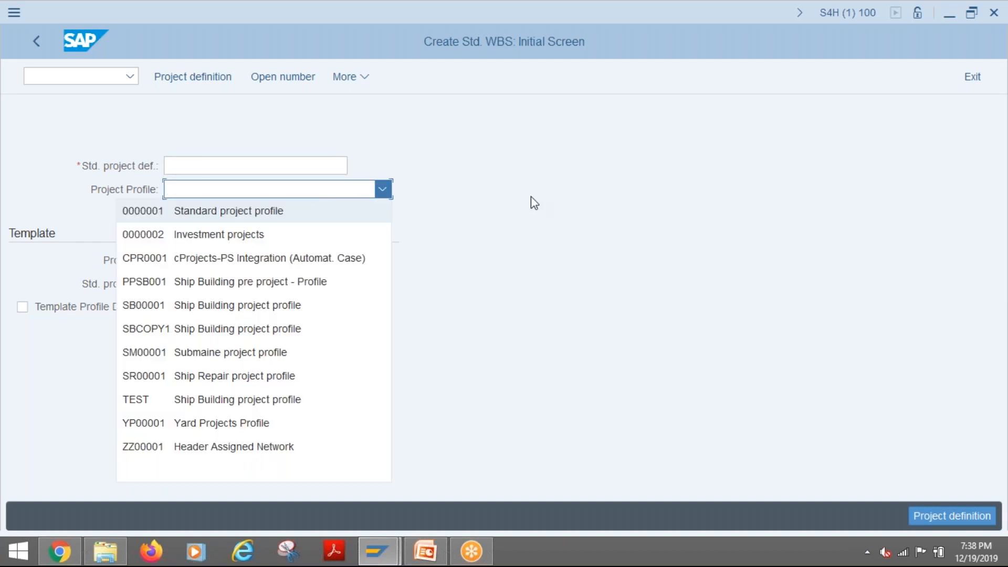
{"action": "left_click", "coordinate": [237, 196]}
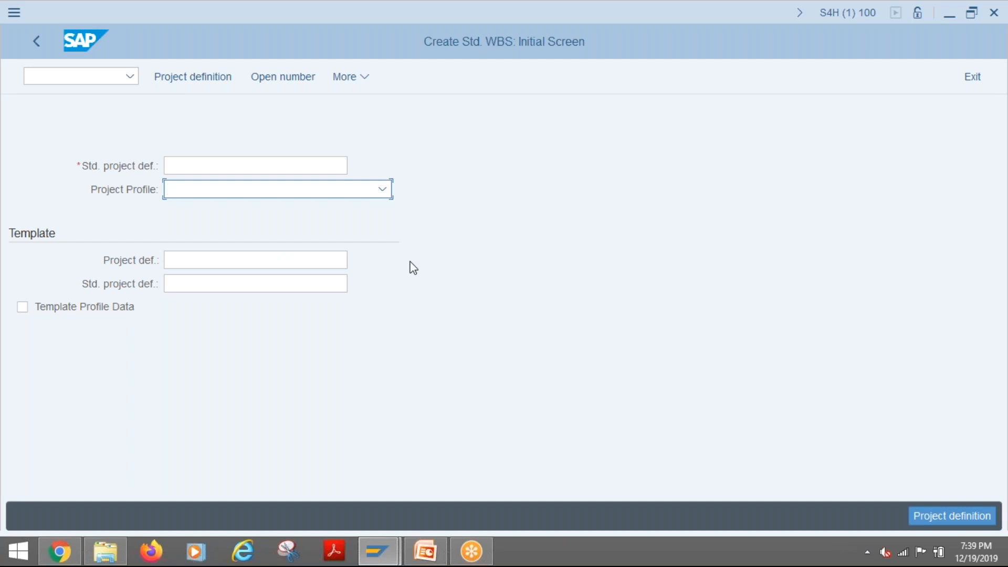
{"action": "left_click", "coordinate": [184, 163]}
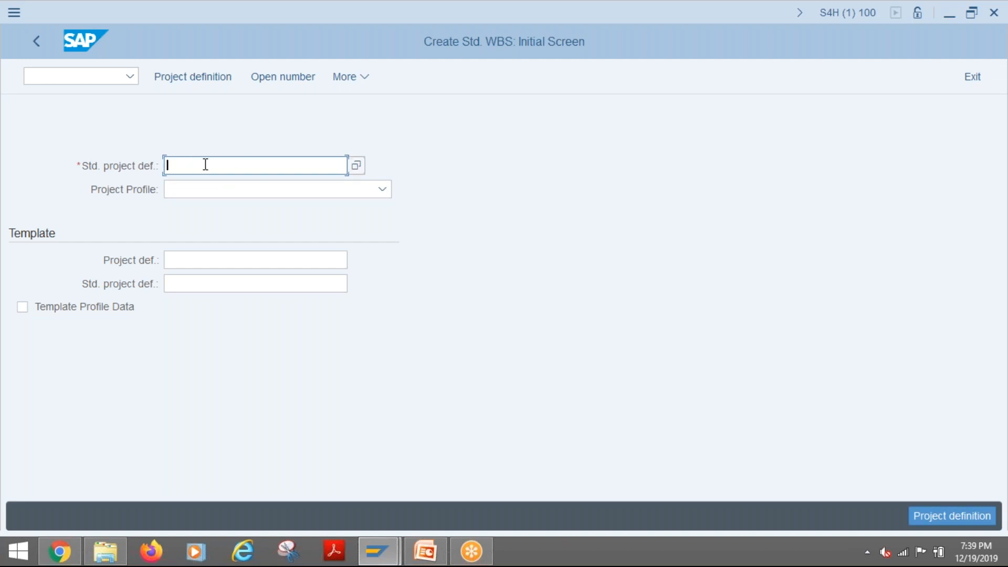
{"action": "type", "text": "A"}
- Open customizing in a new session with /OSPRO and display the SAP Reference IMG
{"action": "left_click", "coordinate": [81, 77]}
{"action": "type", "text": "/OSPR"}
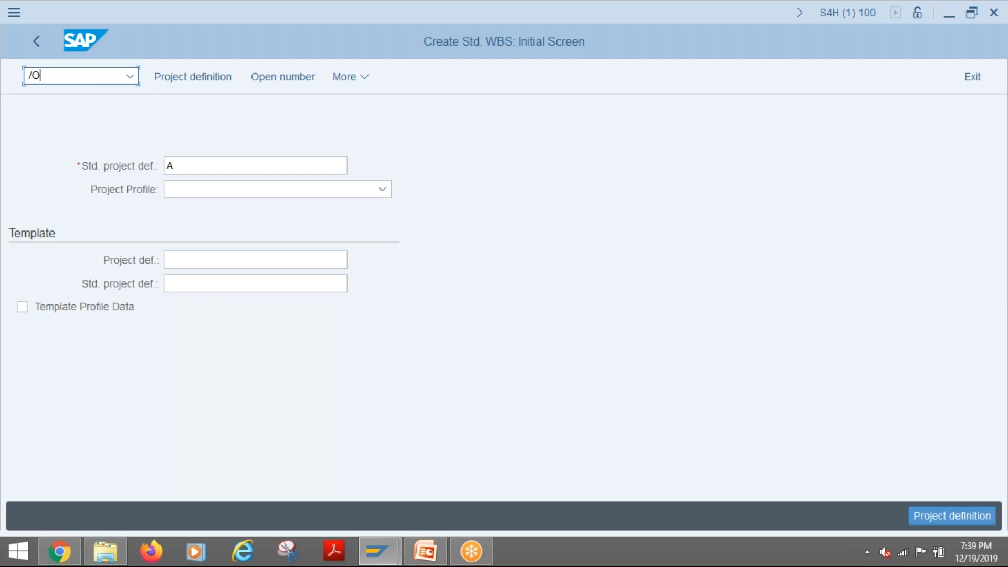
{"action": "type", "text": "O"}
{"action": "key", "text": "Return"}
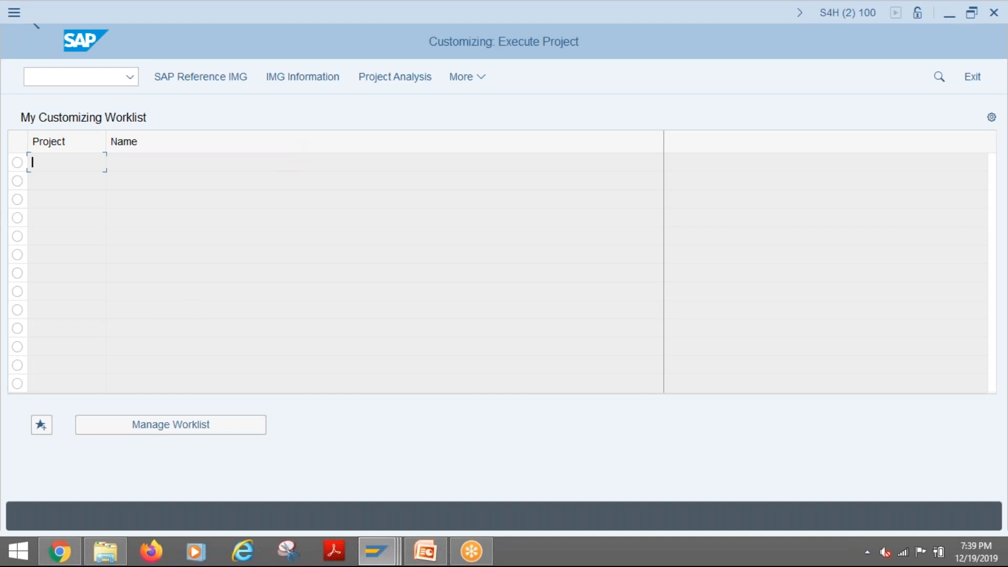
{"action": "key", "text": "F5"}
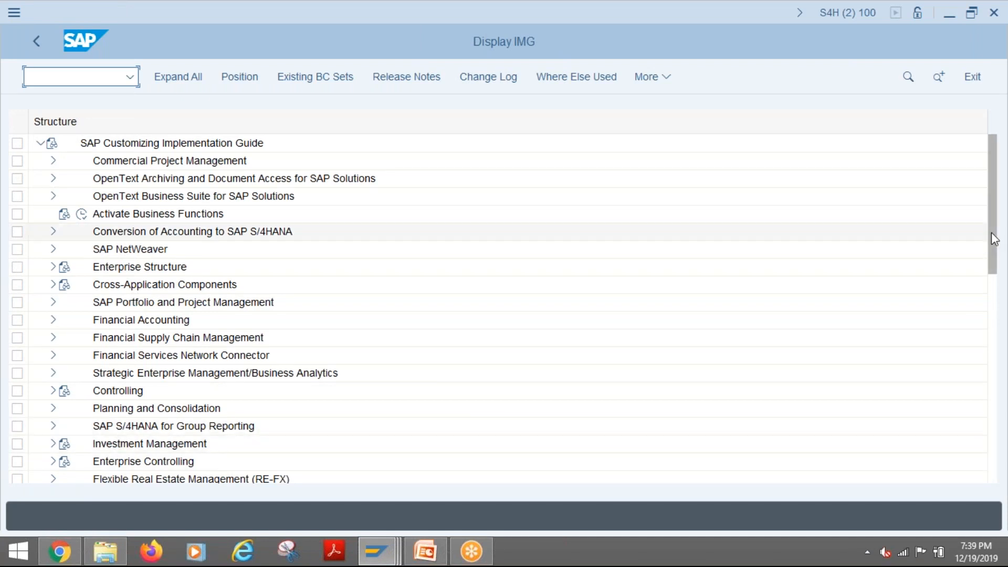
- Expand the IMG through Project System, Structures, Operative Structures and Work Breakdown Structure (WBS) to Project Coding Mask
{"action": "scroll", "coordinate": [995, 293], "scroll_direction": "down", "scroll_amount": 2}
{"action": "scroll", "coordinate": [995, 292], "scroll_direction": "down", "scroll_amount": 5}
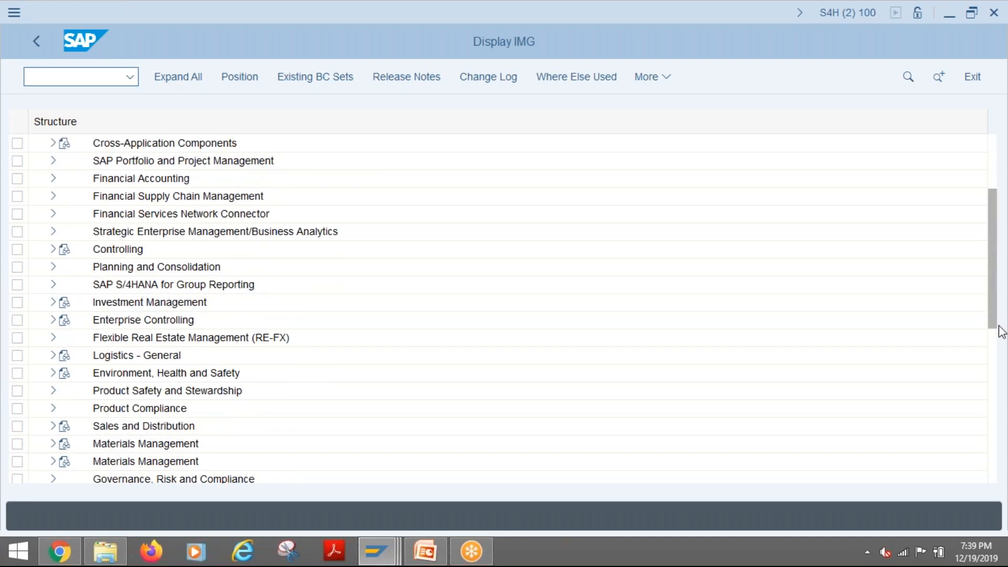
{"action": "left_click_drag", "start_coordinate": [1000, 336], "coordinate": [1001, 397]}
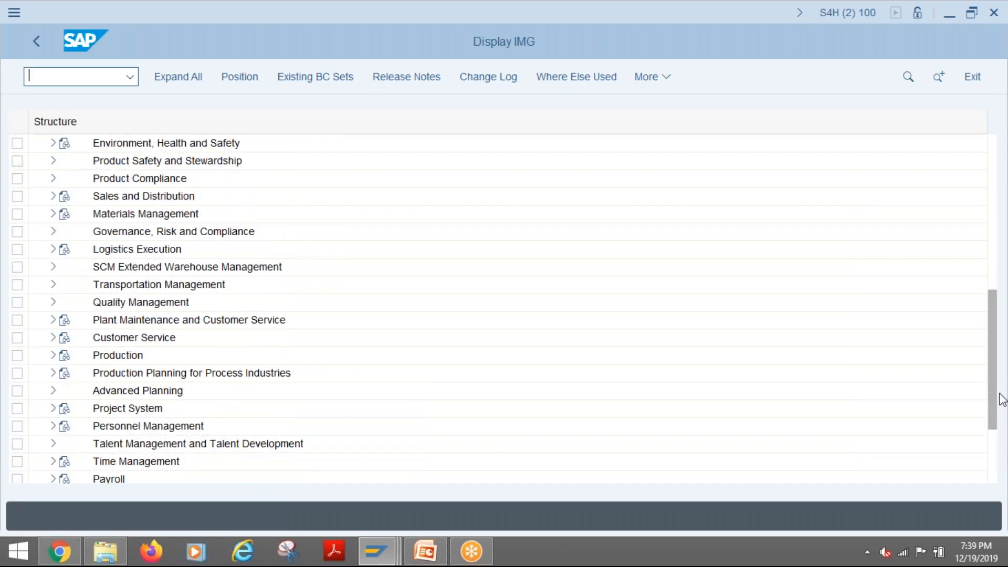
{"action": "left_click", "coordinate": [52, 408]}
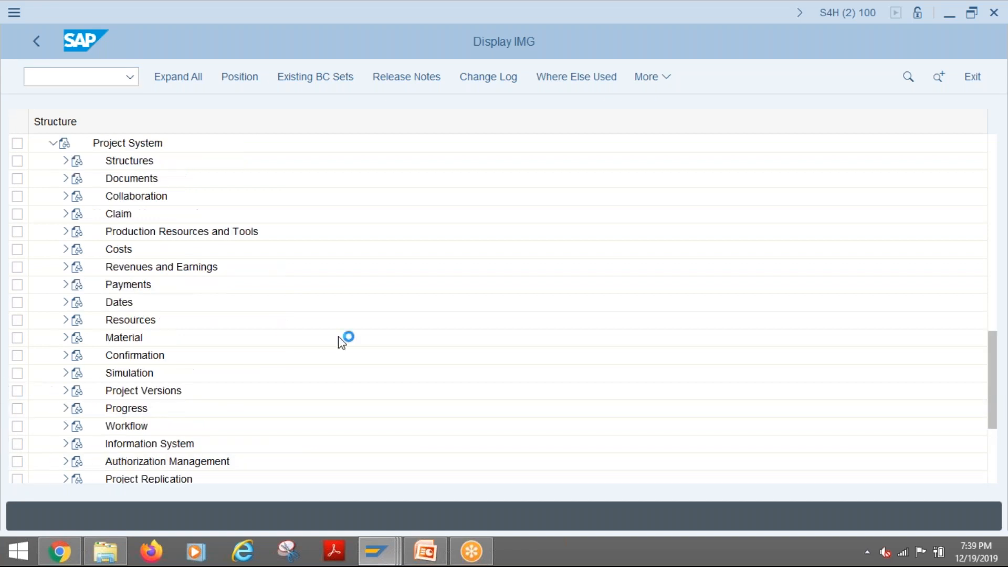
{"action": "left_click", "coordinate": [66, 160]}
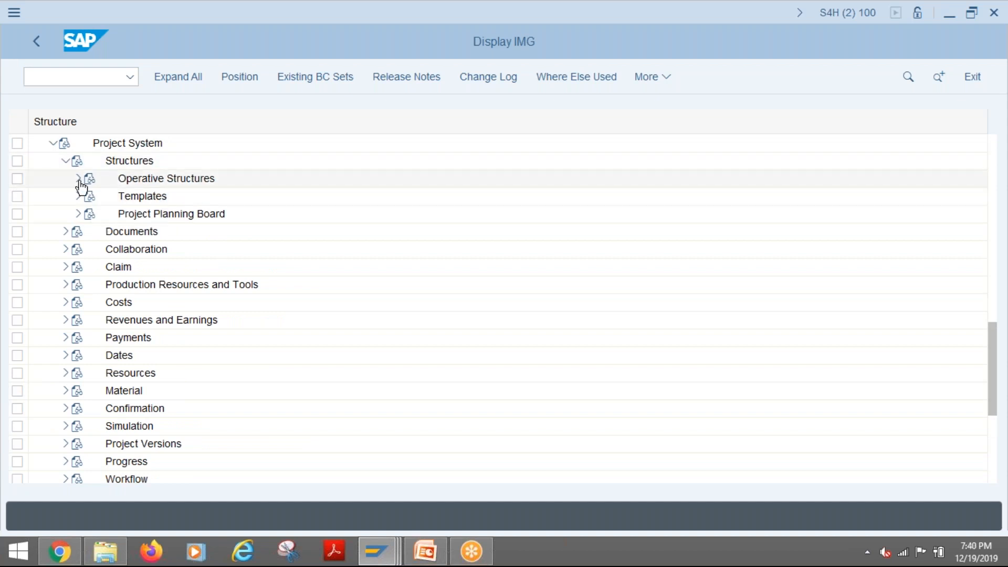
{"action": "left_click", "coordinate": [79, 179]}
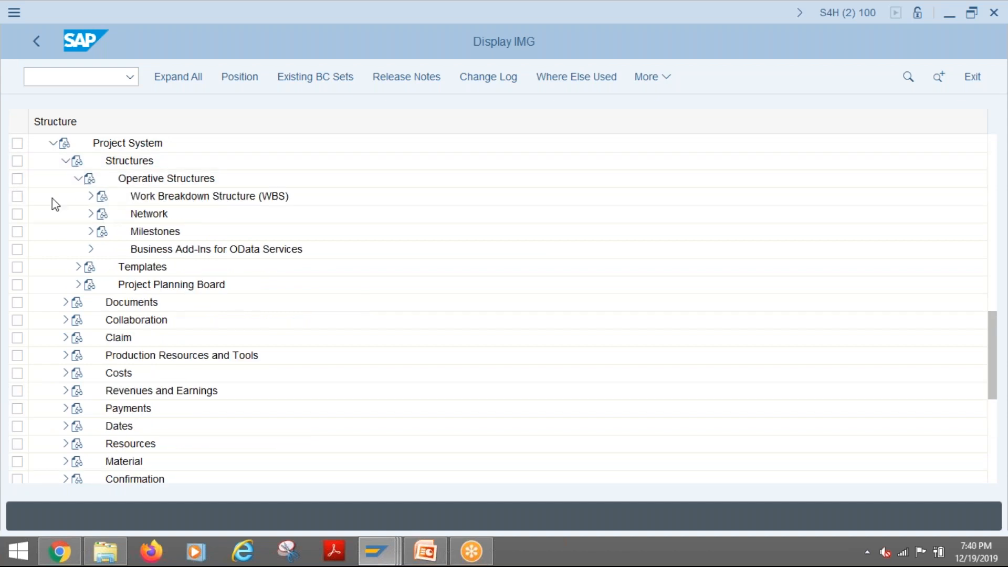
{"action": "left_click", "coordinate": [90, 197]}
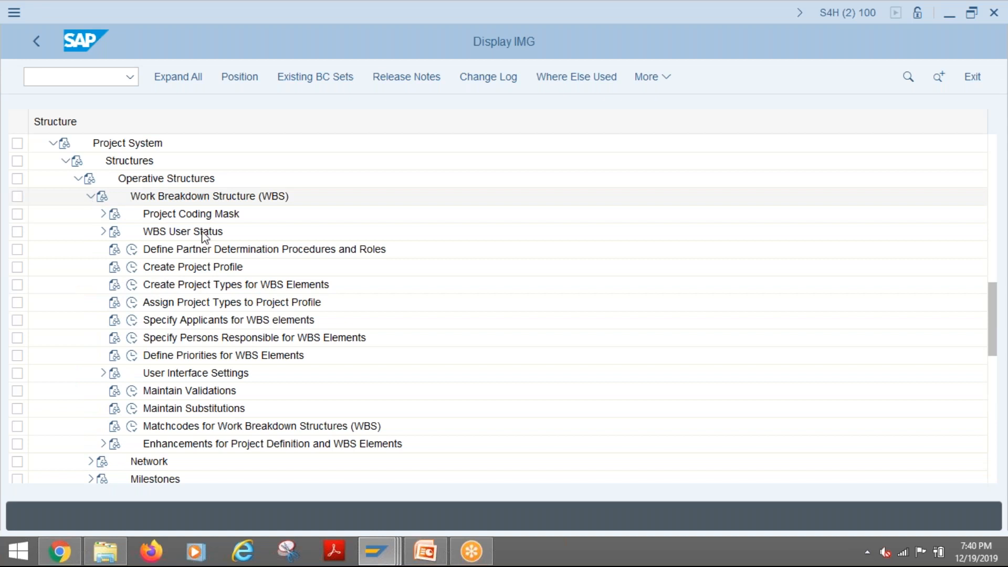
{"action": "left_click", "coordinate": [104, 215]}
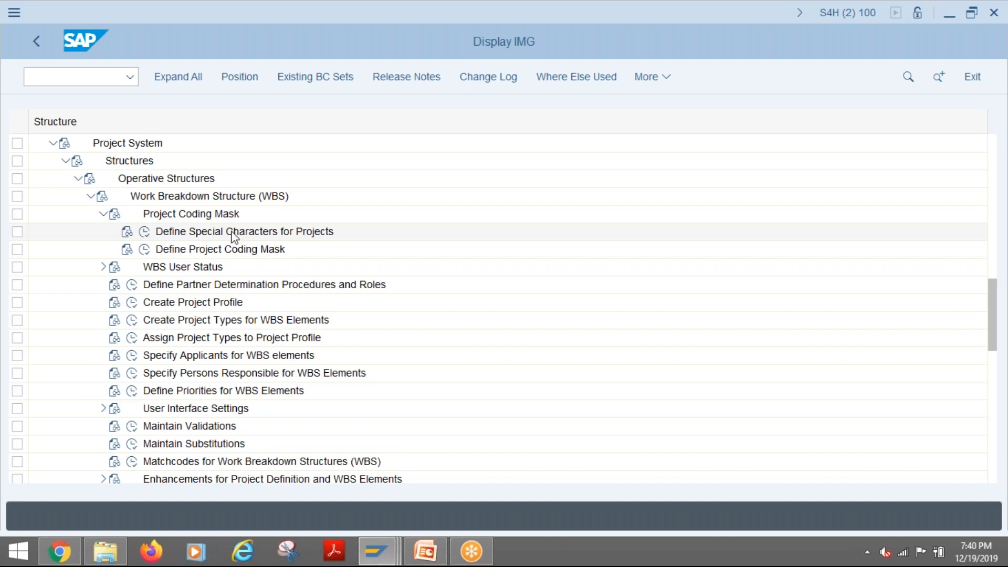
- Switch to PowerPoint and examine the Coding Mask slide in the 02_PS_WBS_Structures presentation
{"action": "left_click", "coordinate": [427, 550]}
{"action": "scroll", "coordinate": [438, 329], "scroll_direction": "up", "scroll_amount": 2}
{"action": "left_click", "coordinate": [62, 347]}
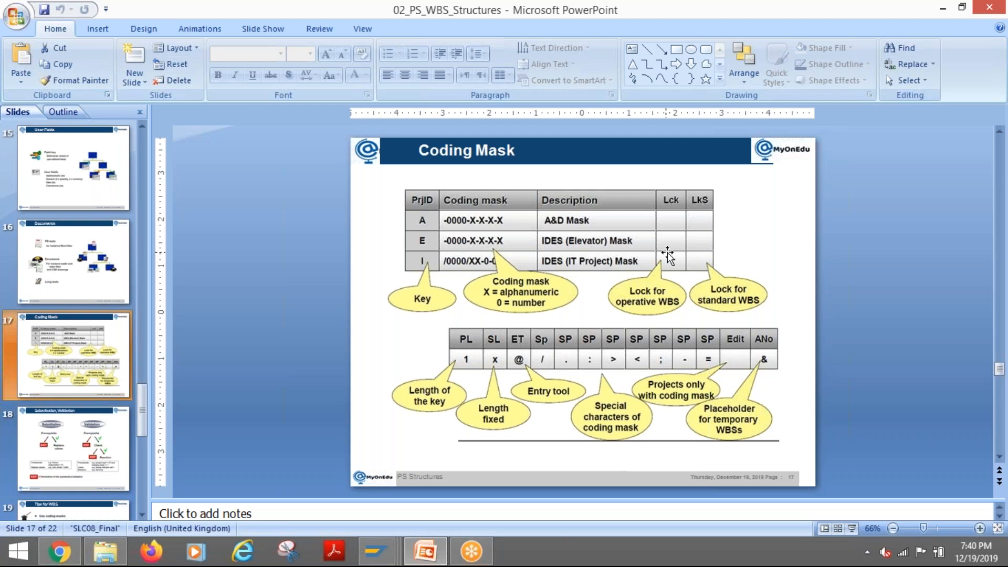
{"action": "left_click", "coordinate": [313, 251]}
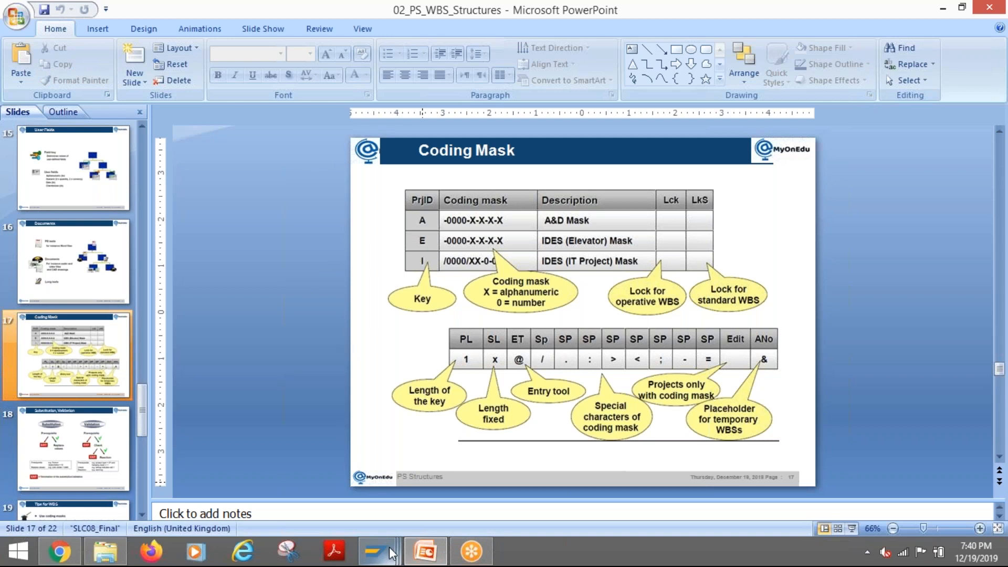
{"action": "mouse_move", "coordinate": [391, 552]}
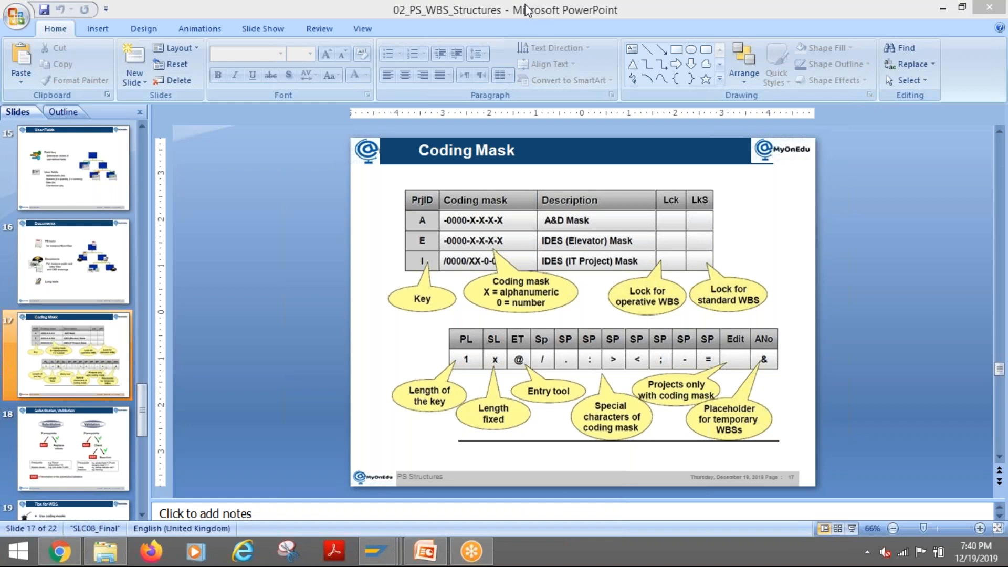
{"action": "left_click", "coordinate": [314, 357]}
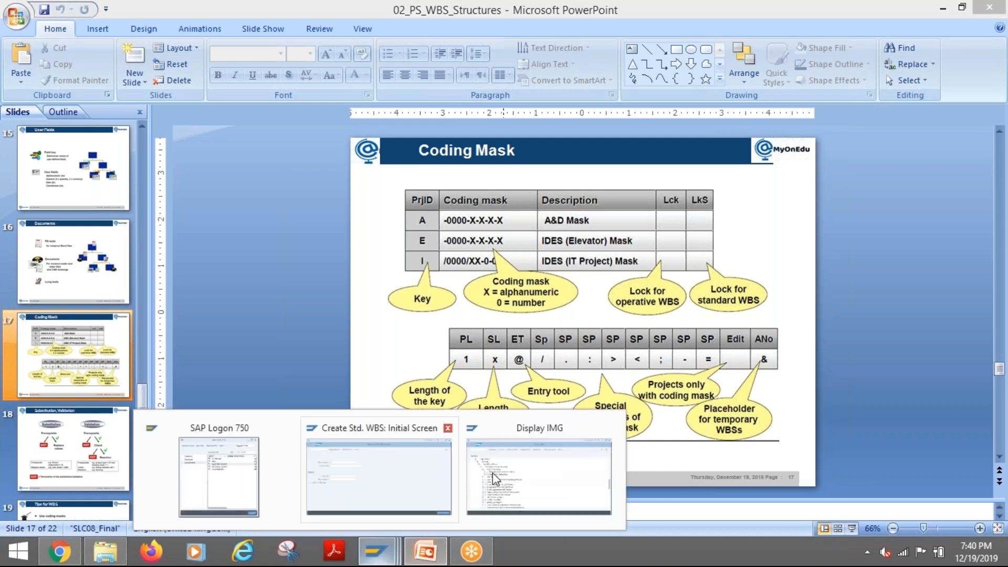
- Switch back to the SAP Display IMG session, inspect the Define Special Characters for Projects settings and return to the IMG
{"action": "left_click", "coordinate": [515, 482]}
{"action": "left_click", "coordinate": [174, 236]}
{"action": "left_click", "coordinate": [144, 233]}
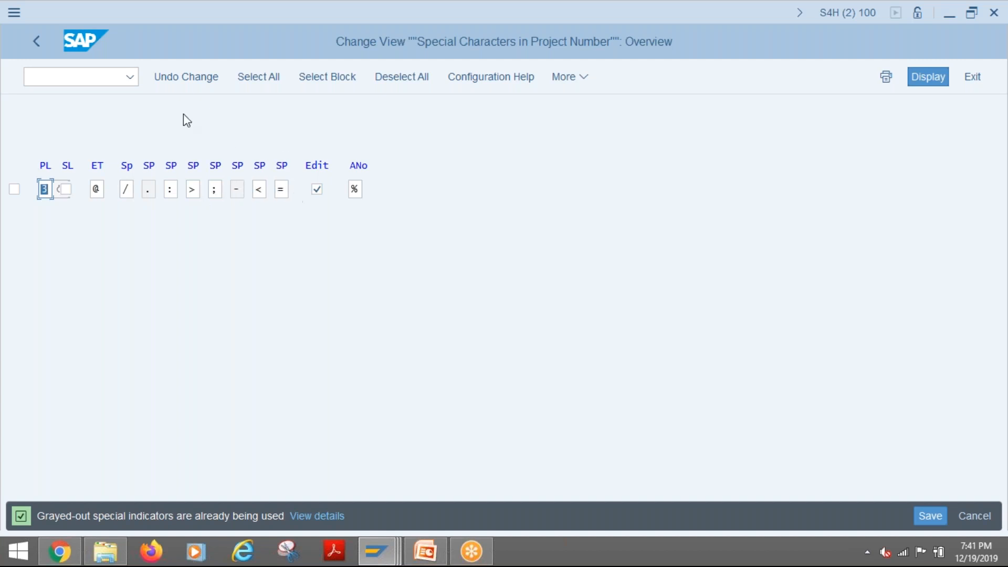
{"action": "left_click", "coordinate": [36, 41]}
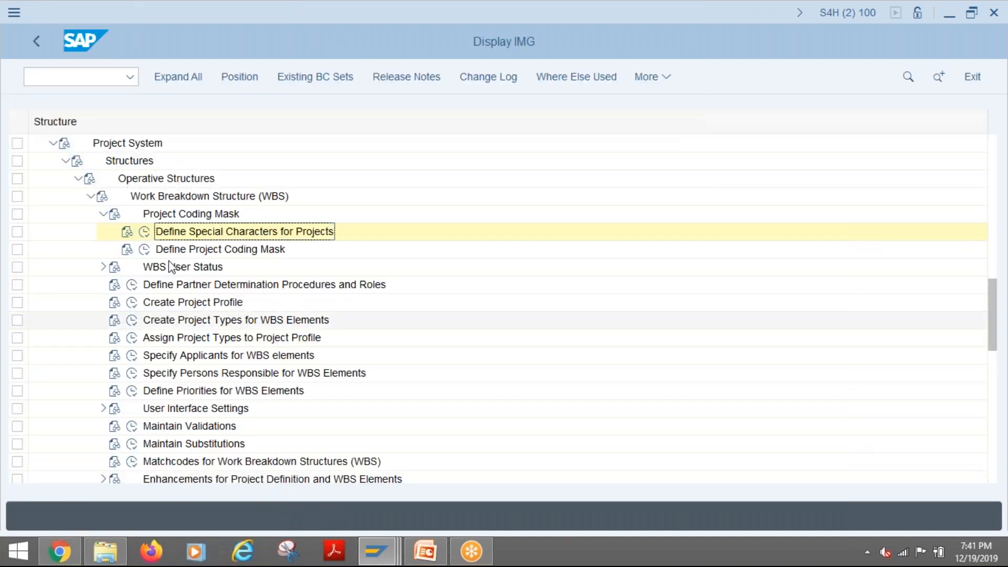
- Open Define Project Coding Mask and examine the project IDs and their coding masks
{"action": "left_click", "coordinate": [145, 251]}
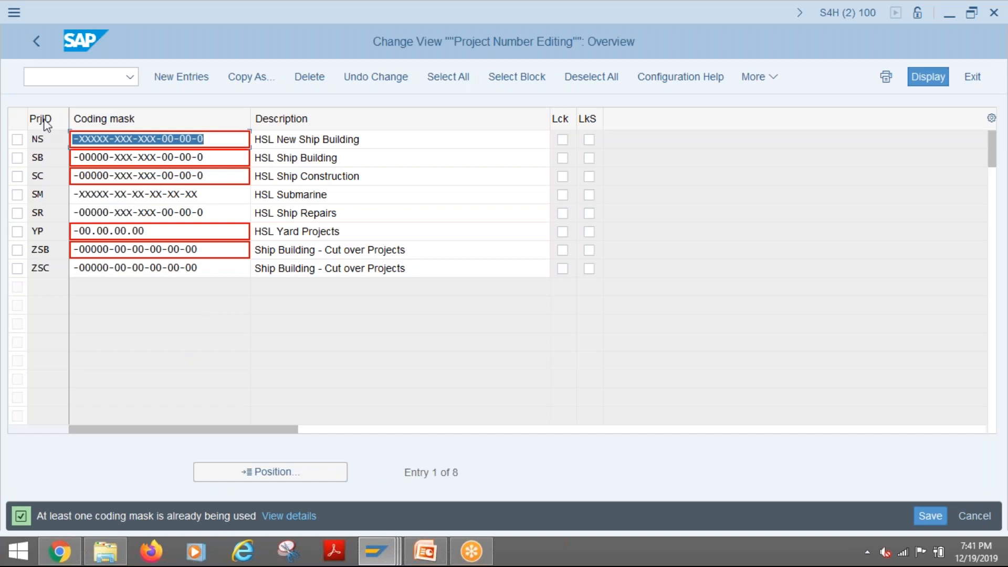
{"action": "left_click", "coordinate": [42, 139]}
{"action": "left_click", "coordinate": [38, 156]}
{"action": "left_click", "coordinate": [45, 213]}
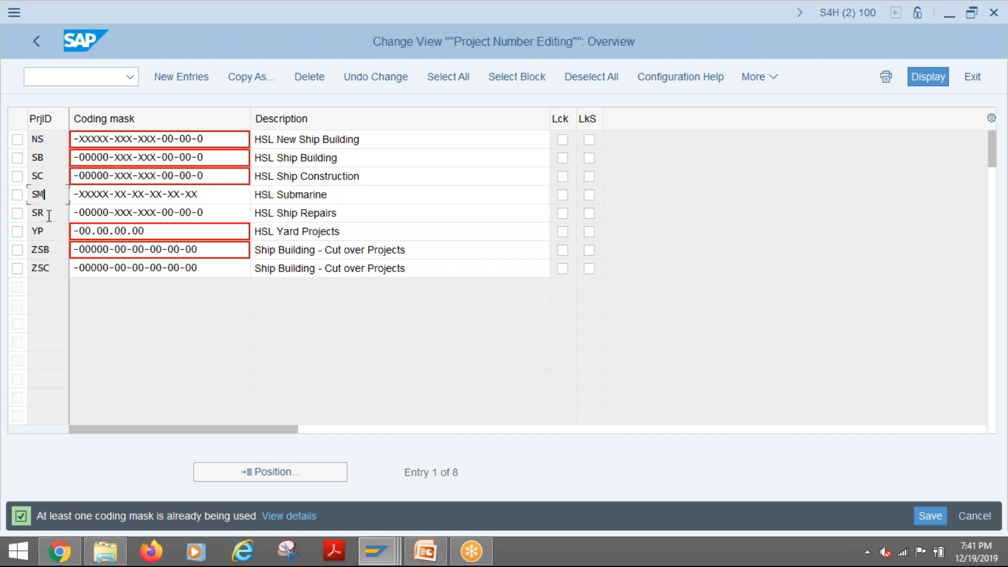
{"action": "key", "text": "Down"}
{"action": "key", "text": "Down"}
{"action": "key", "text": "Down"}
{"action": "left_click_drag", "start_coordinate": [50, 140], "coordinate": [30, 139]}
- Return to the Create Std. WBS session and complete the standard project definition as A-1000
{"action": "mouse_move", "coordinate": [386, 538]}
{"action": "left_click", "coordinate": [385, 488]}
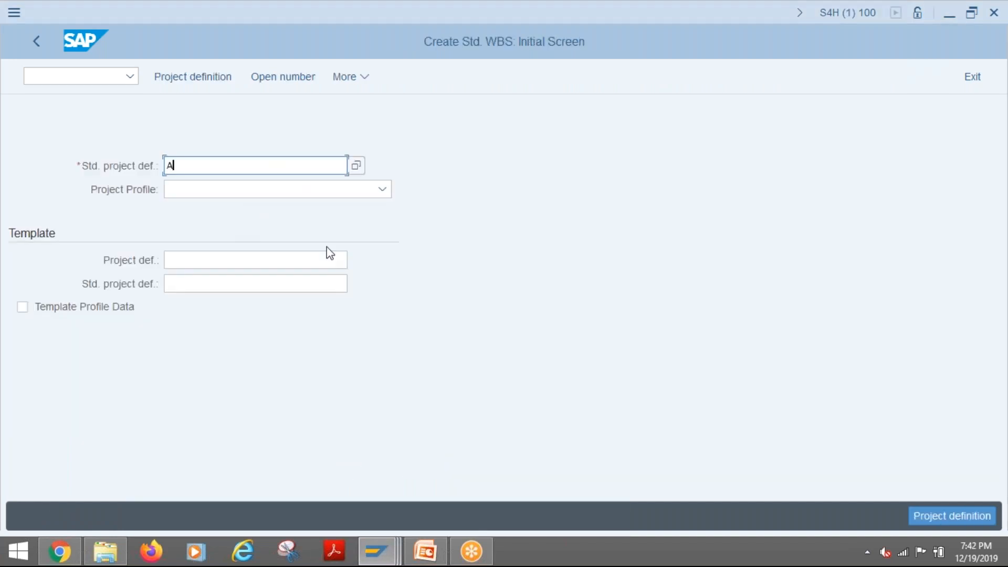
{"action": "type", "text": "-1000"}
- Choose 0000001 Standard project profile, submit the standard project definition and read the details of the system message
{"action": "left_click", "coordinate": [371, 189]}
{"action": "left_click", "coordinate": [203, 212]}
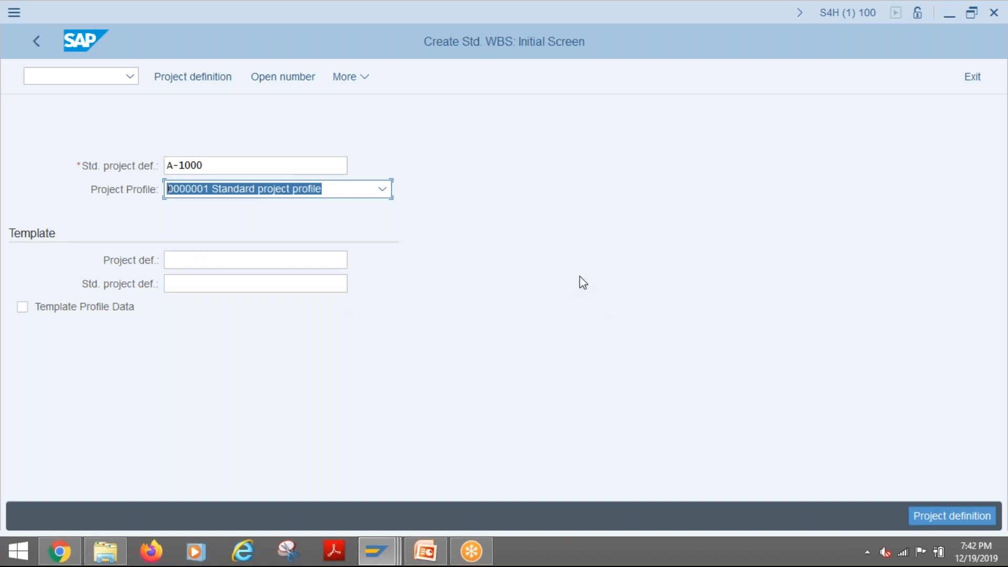
{"action": "key", "text": "Return"}
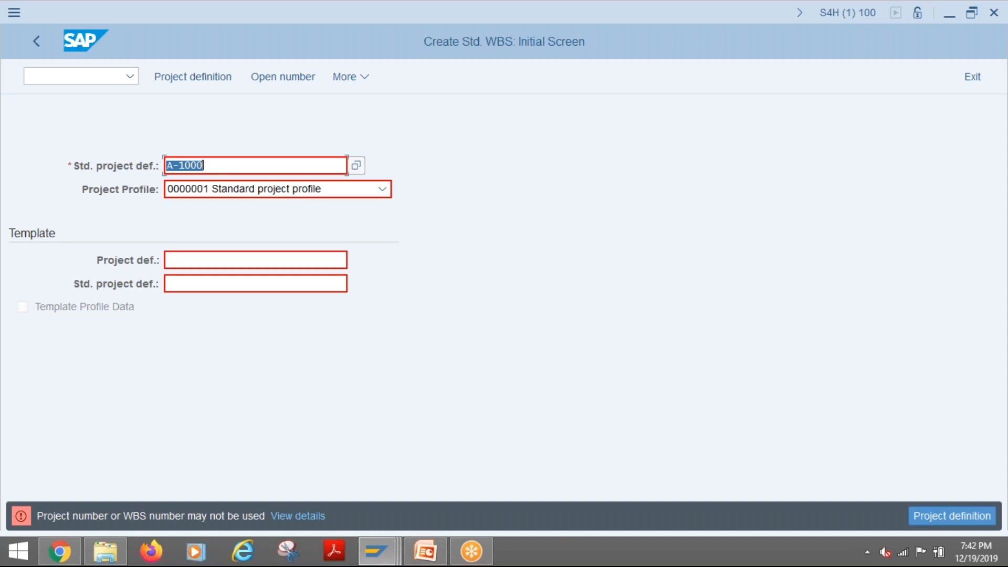
{"action": "left_click", "coordinate": [304, 514]}
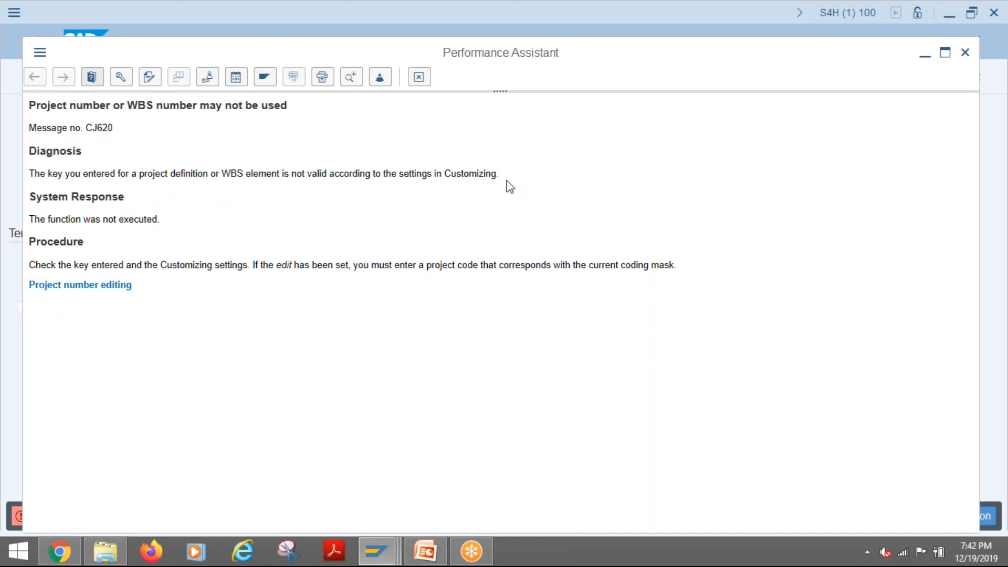
{"action": "left_click", "coordinate": [419, 76]}
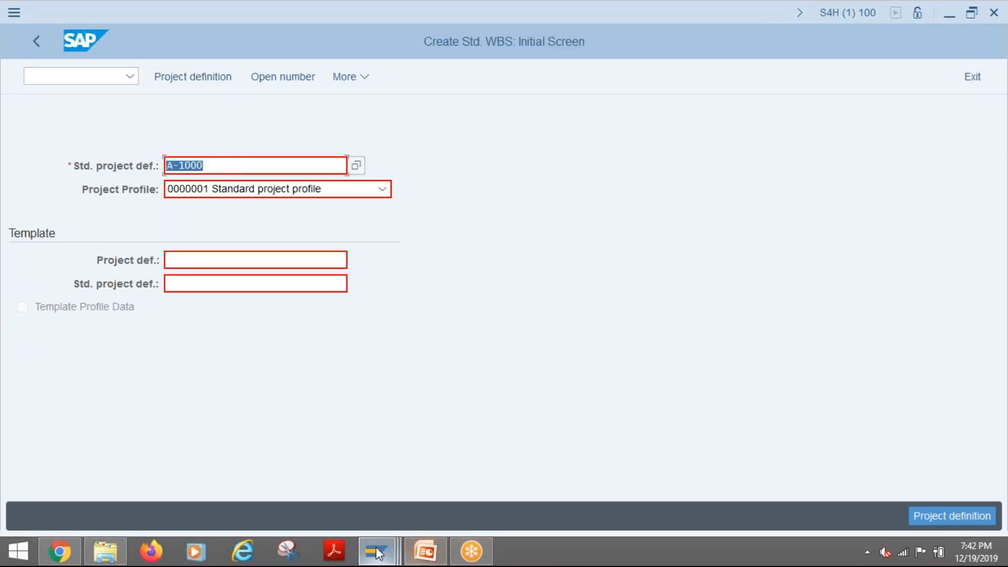
- Return to the customizing session and clear the Edit option in the special characters settings for project numbers
{"action": "mouse_move", "coordinate": [377, 553]}
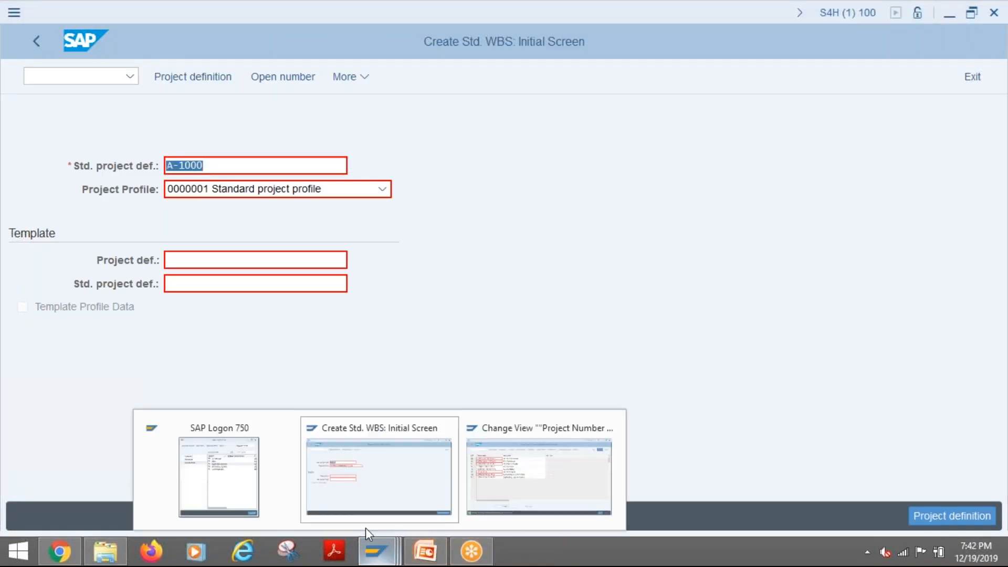
{"action": "left_click", "coordinate": [511, 490]}
{"action": "left_click", "coordinate": [33, 39]}
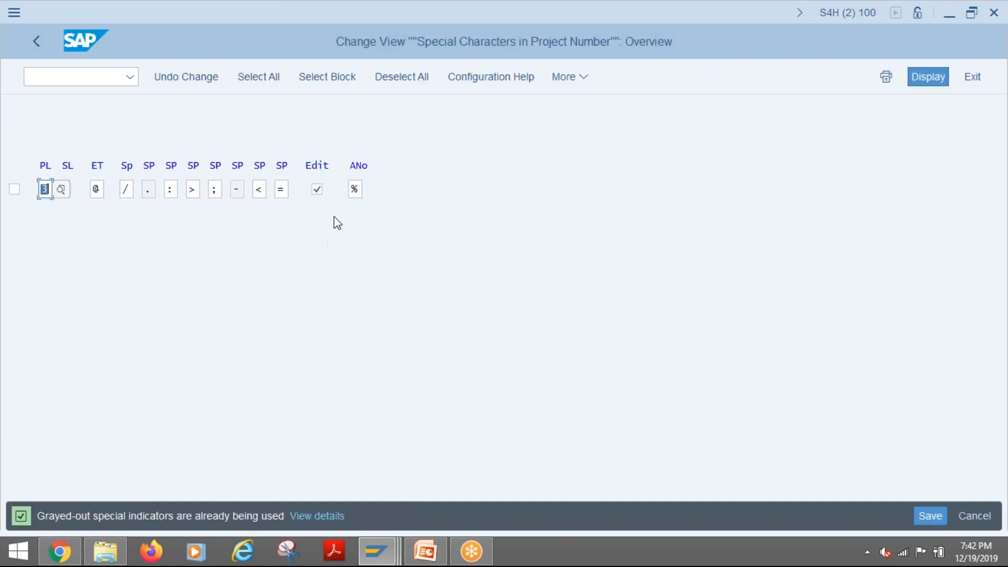
{"action": "left_click", "coordinate": [318, 192]}
- Check the Edit field's explanation on the PowerPoint Coding Mask slide, and return to the SAP special characters view
{"action": "left_click", "coordinate": [426, 551]}
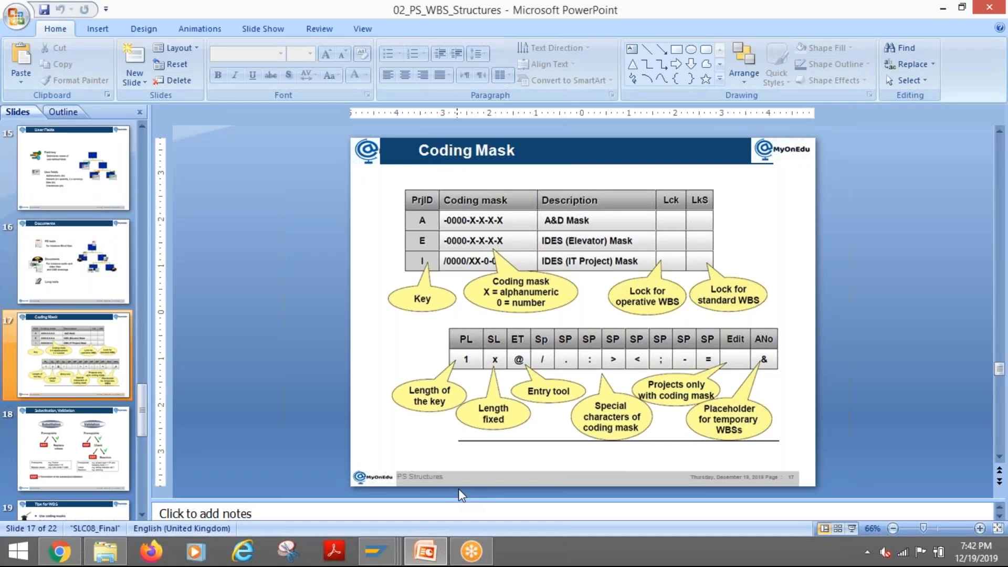
{"action": "mouse_move", "coordinate": [376, 551]}
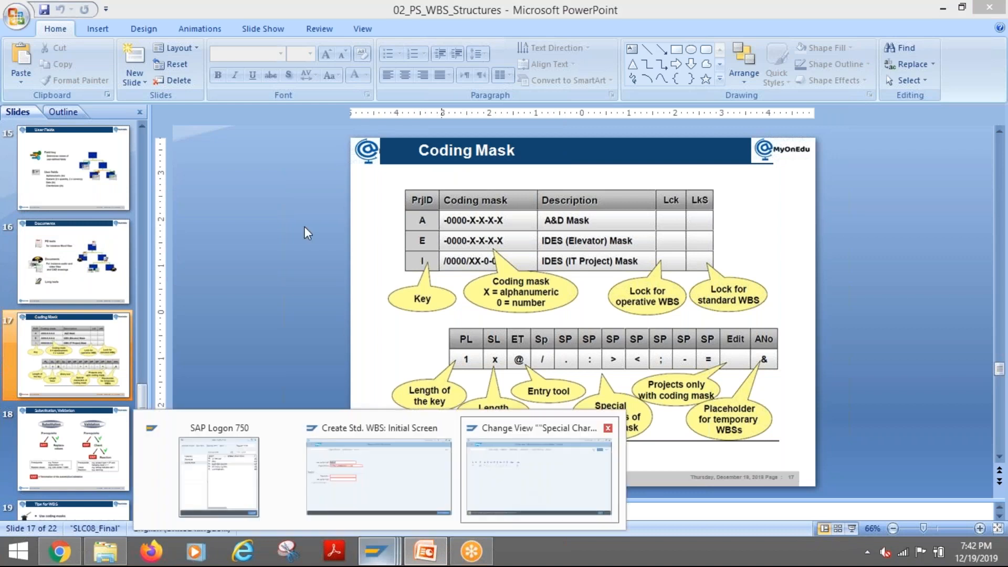
{"action": "left_click", "coordinate": [520, 496]}
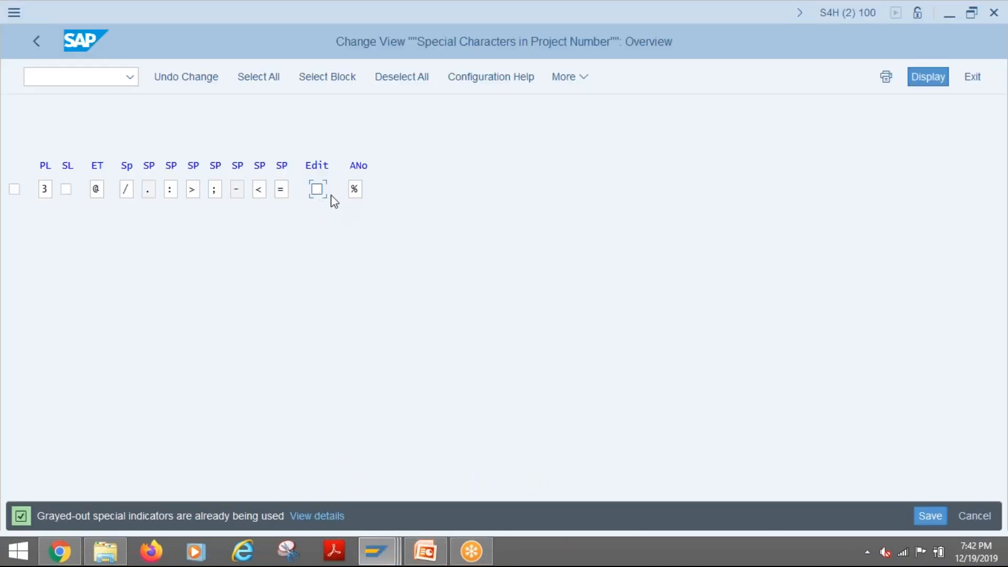
- Read the field help for the Edit option in the special characters settings and close it
{"action": "key", "text": "F1"}
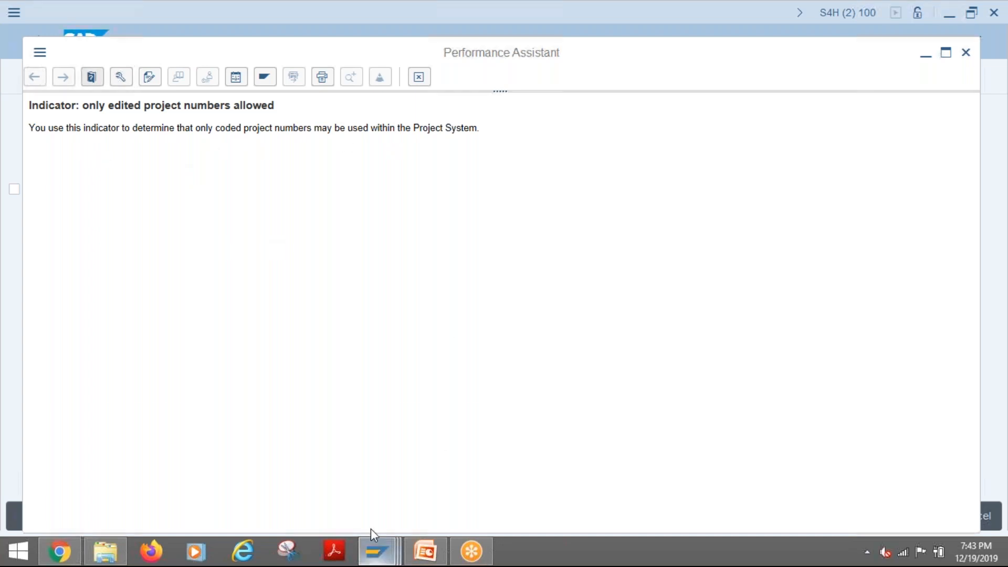
{"action": "mouse_move", "coordinate": [370, 528]}
{"action": "left_click", "coordinate": [451, 480]}
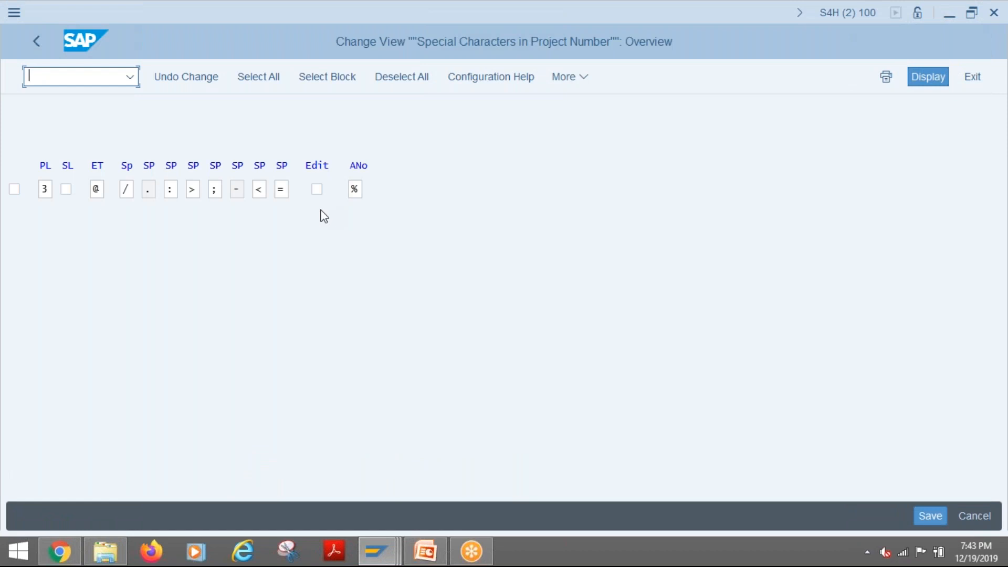
- Enable the Edit option for project numbers again and leave the special characters settings
{"action": "left_click", "coordinate": [317, 190]}
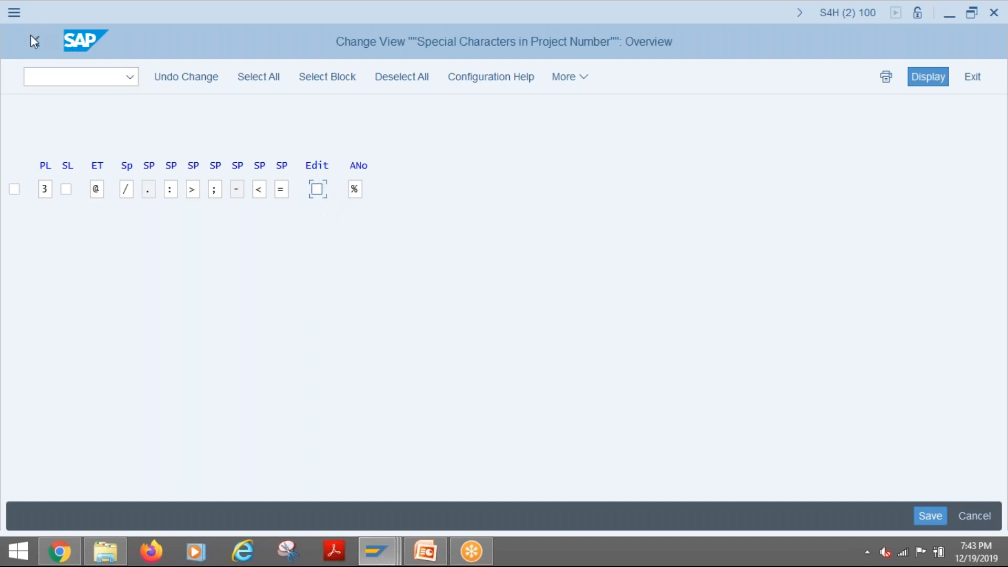
{"action": "left_click", "coordinate": [318, 191]}
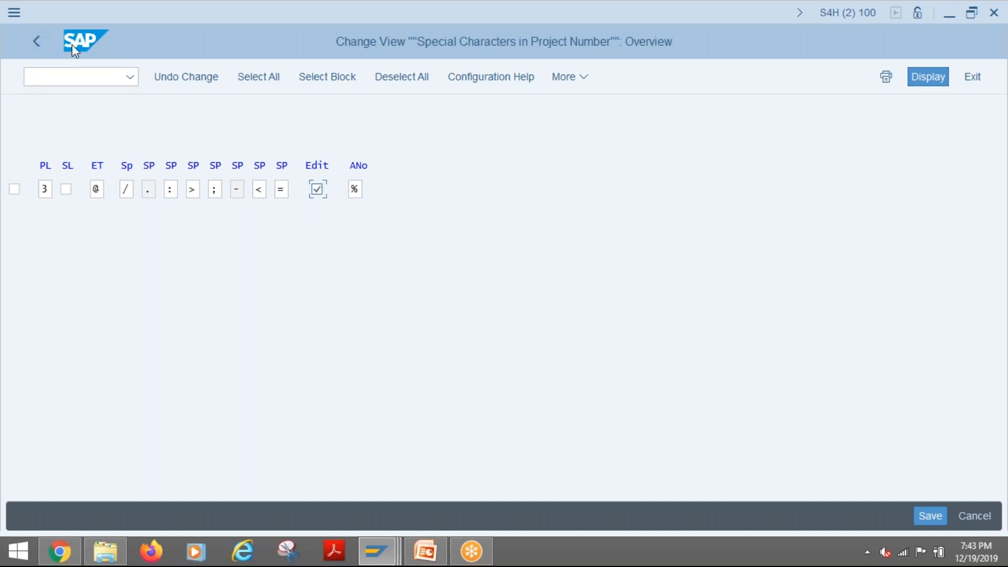
{"action": "left_click", "coordinate": [36, 41]}
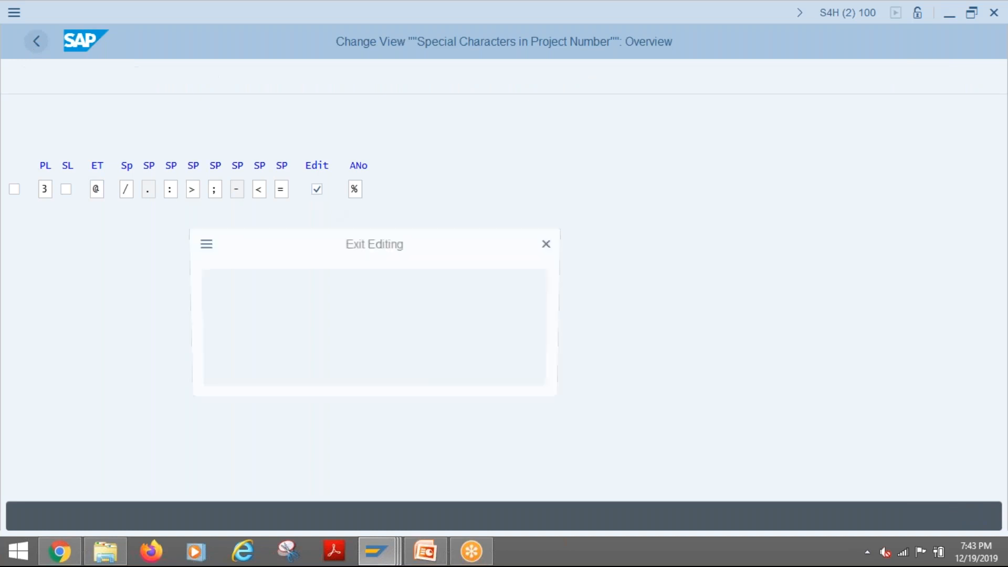
{"action": "left_click", "coordinate": [387, 364]}
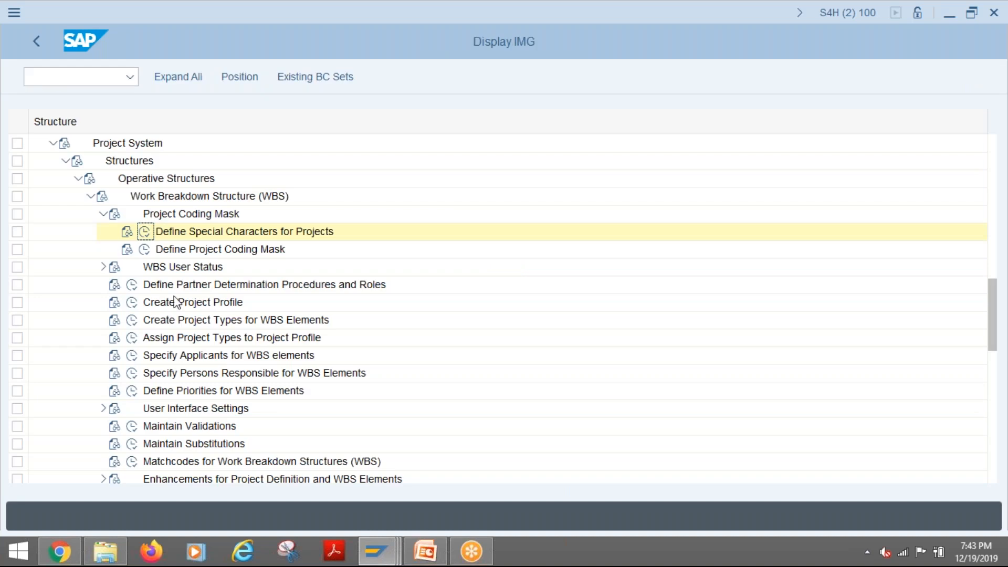
- Open Define Project Coding Mask and examine the sections of the coding mask for project ID NS
{"action": "left_click", "coordinate": [143, 249]}
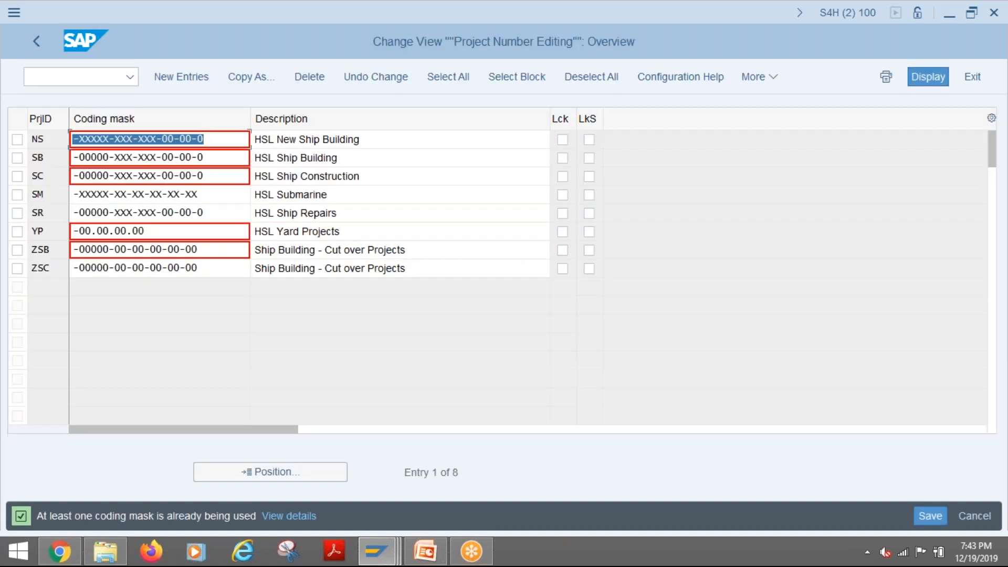
{"action": "left_click_drag", "start_coordinate": [47, 139], "coordinate": [32, 139]}
{"action": "left_click", "coordinate": [80, 140]}
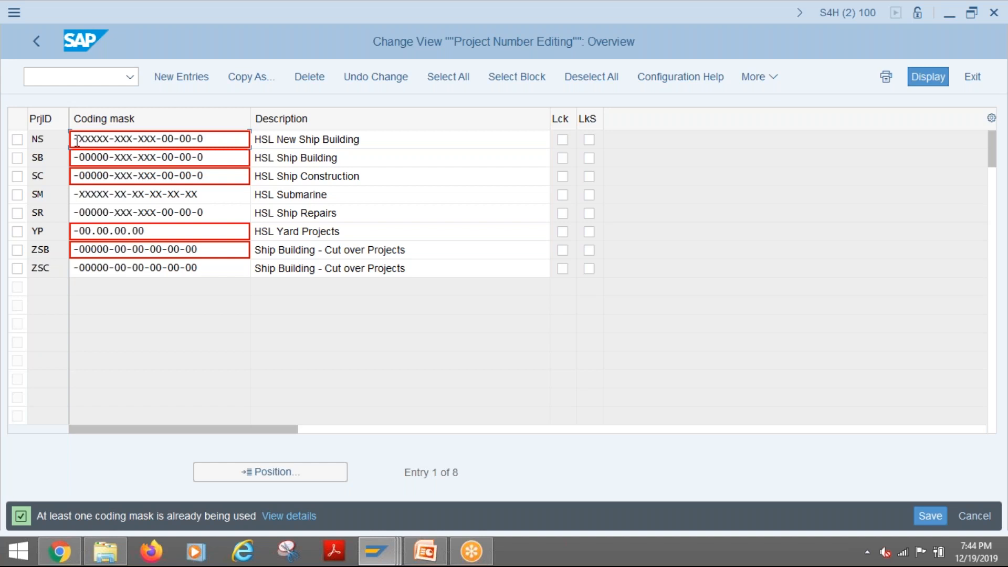
{"action": "left_click_drag", "start_coordinate": [77, 140], "coordinate": [110, 139]}
{"action": "left_click_drag", "start_coordinate": [116, 138], "coordinate": [174, 139]}
{"action": "left_click", "coordinate": [156, 142]}
{"action": "left_click_drag", "start_coordinate": [56, 137], "coordinate": [28, 137]}
{"action": "left_click", "coordinate": [412, 405]}
- Return to the Create Std. WBS session, set the standard project definition to NS-10000 and submit it
{"action": "left_click", "coordinate": [373, 554]}
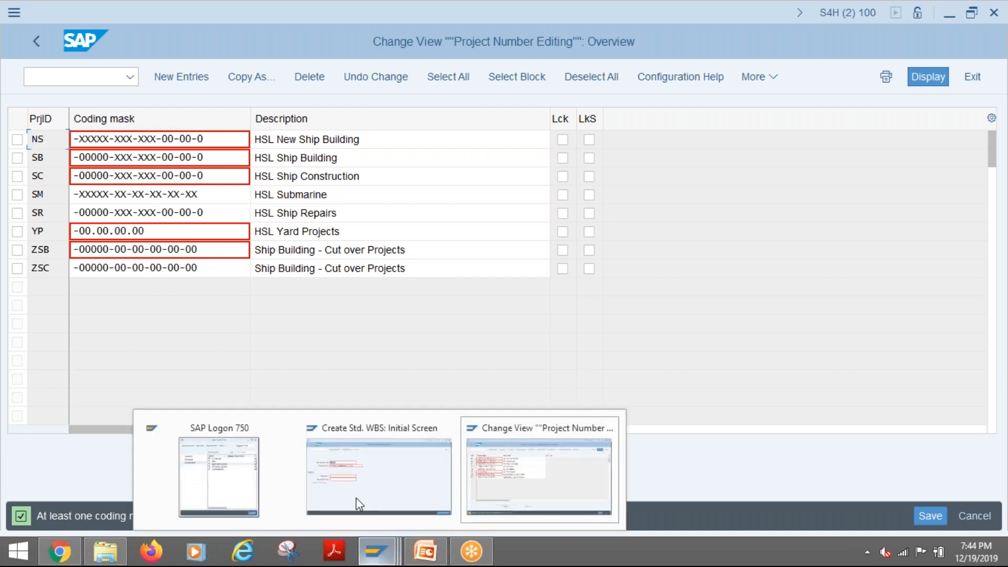
{"action": "left_click", "coordinate": [356, 497]}
{"action": "left_click_drag", "start_coordinate": [216, 168], "coordinate": [146, 165]}
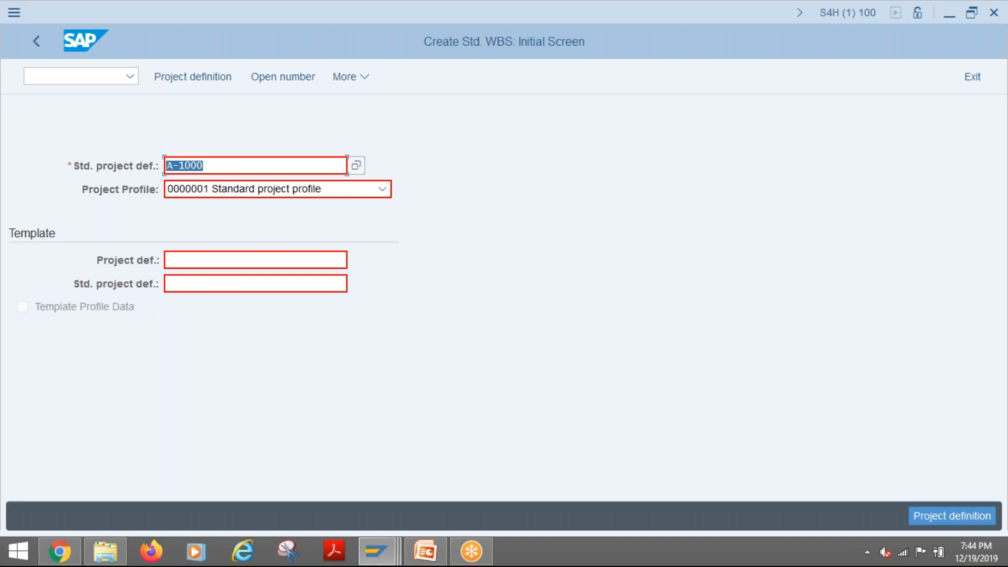
{"action": "type", "text": "NS-"}
{"action": "type", "text": "10000"}
{"action": "key", "text": "Return"}
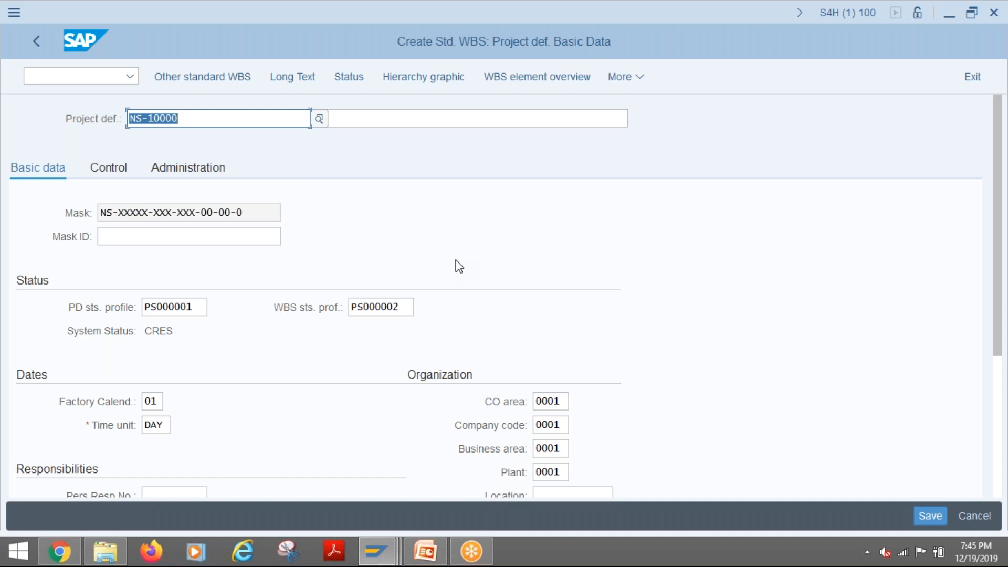
- Describe the project definition as TRAINING TEMPLATE and open its WBS element overview
{"action": "key", "text": "Tab"}
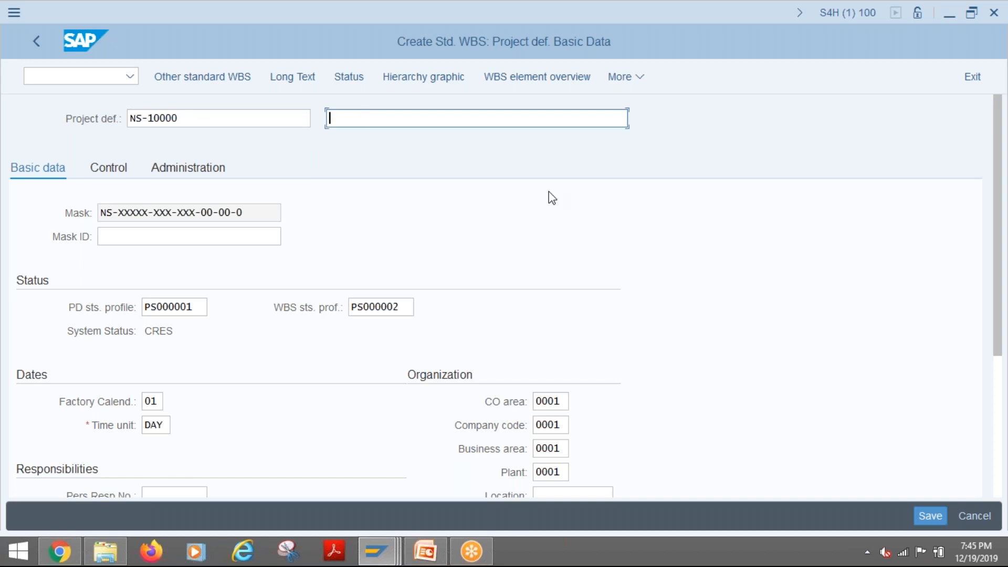
{"action": "type", "text": "TRAINING TEMPLA"}
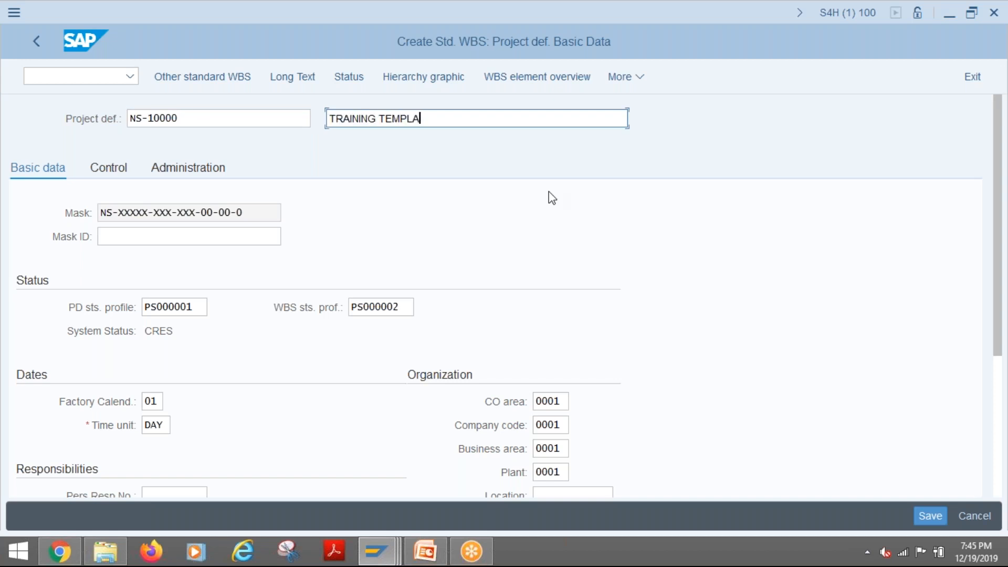
{"action": "type", "text": "TE"}
{"action": "key", "text": "Return"}
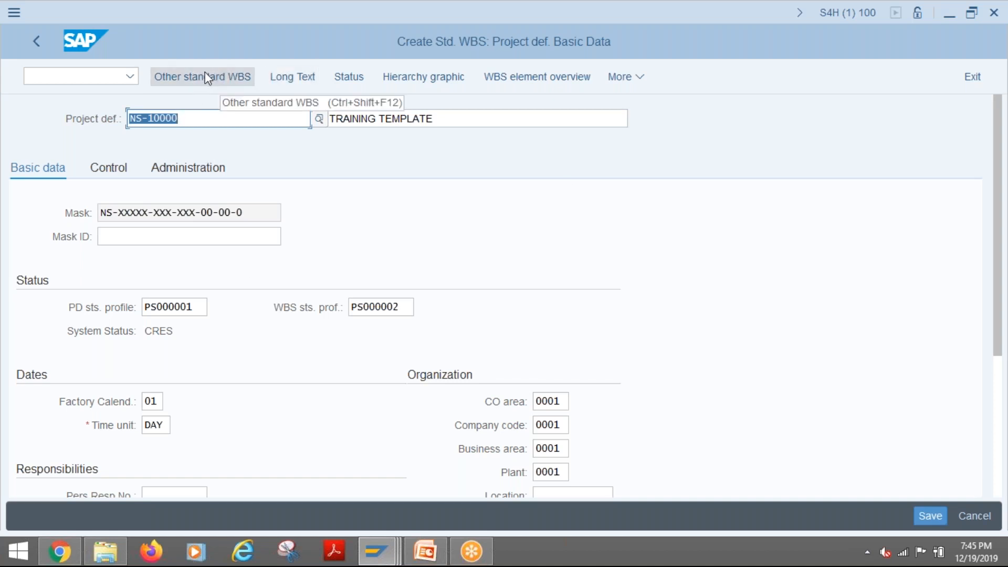
{"action": "left_click", "coordinate": [530, 74]}
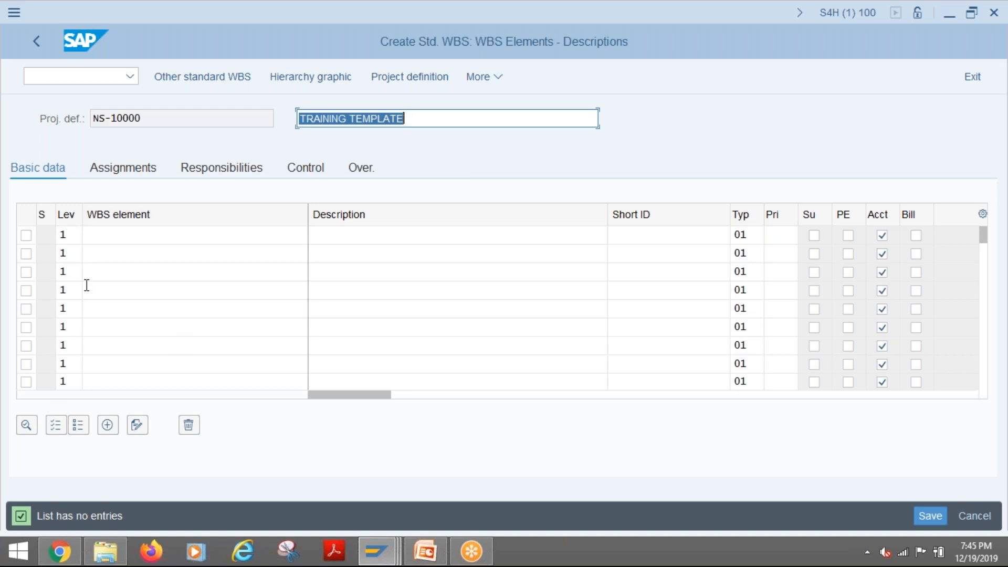
- Switch to the customizing session, leave the coding masks and open the details of project profile 0000001
{"action": "mouse_move", "coordinate": [377, 552]}
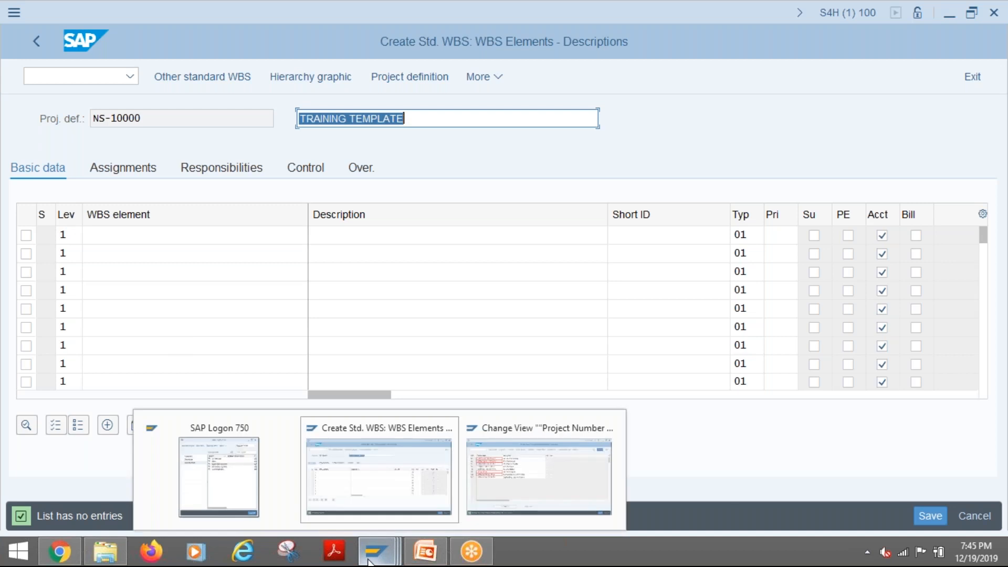
{"action": "left_click", "coordinate": [511, 495]}
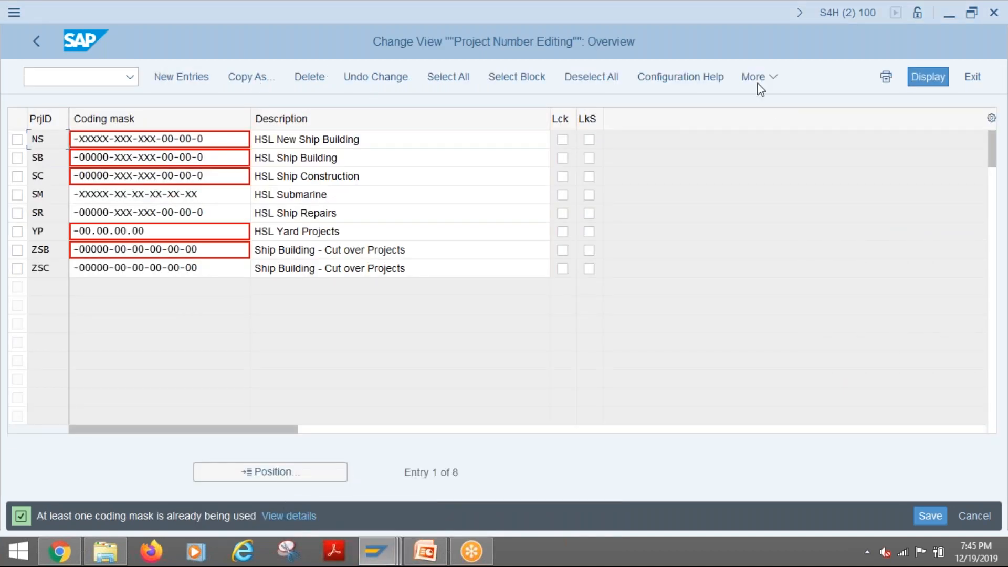
{"action": "left_click", "coordinate": [36, 41]}
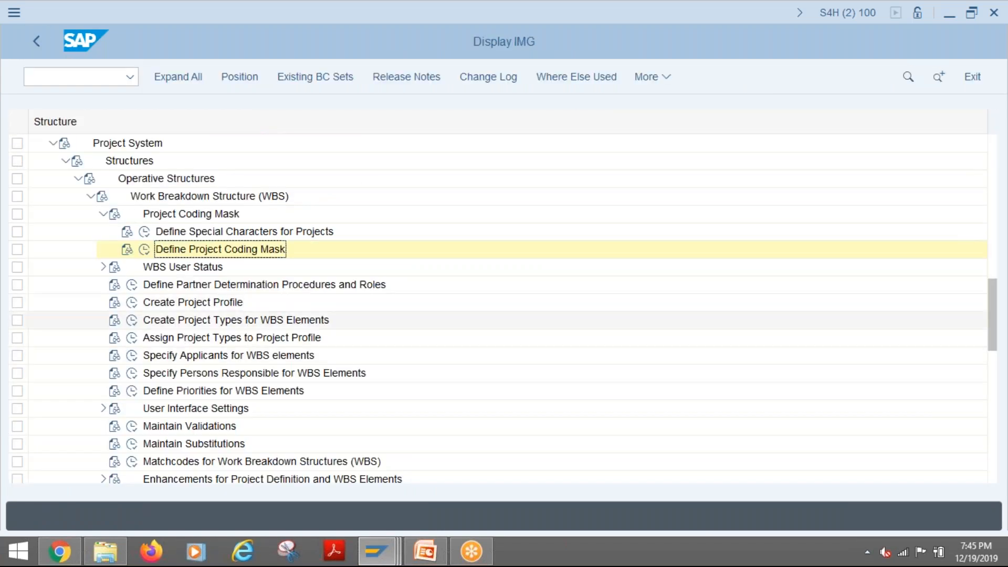
{"action": "left_click", "coordinate": [131, 302]}
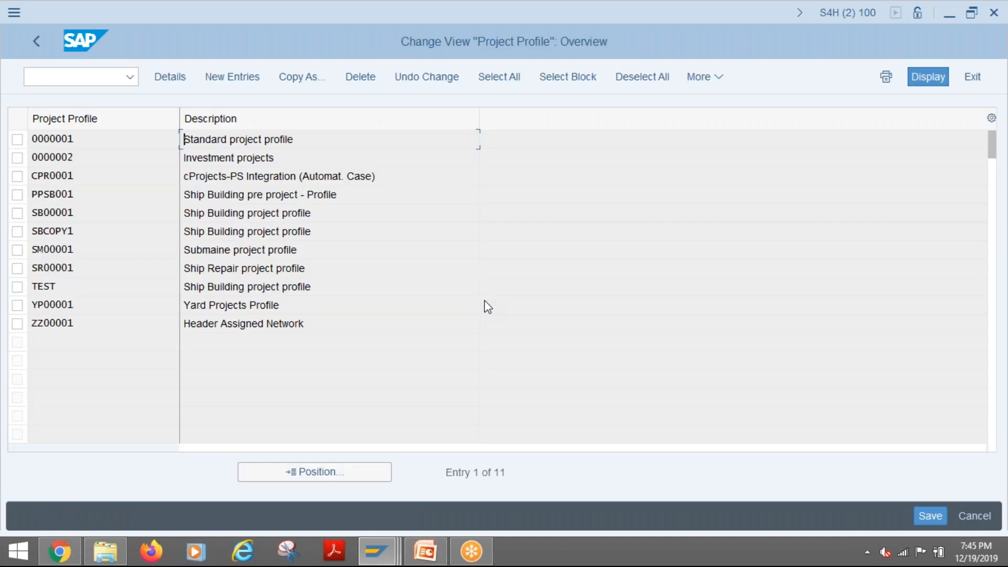
{"action": "left_click", "coordinate": [62, 139]}
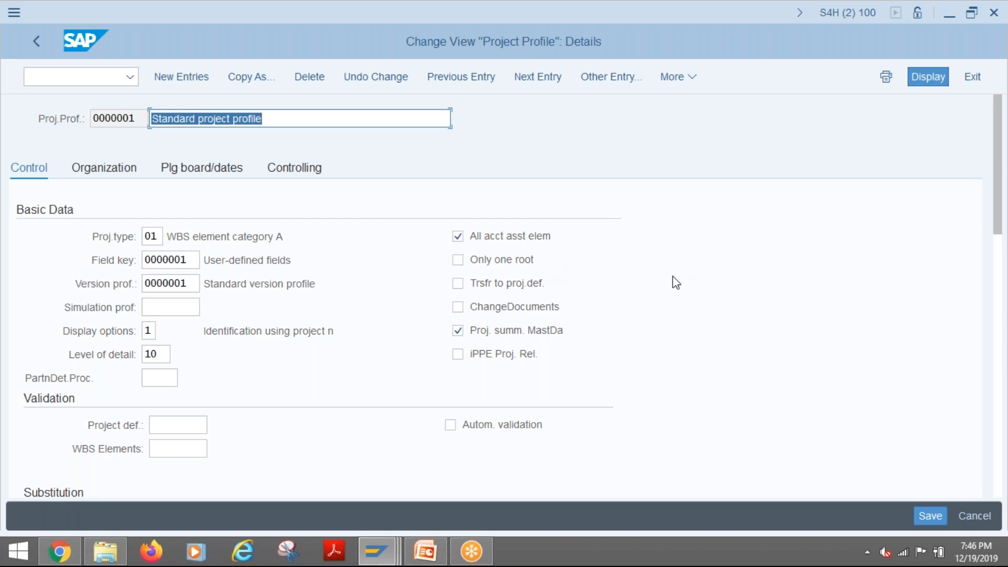
- Read the field help for the Only one root option and leave the option cleared
{"action": "left_click", "coordinate": [477, 264]}
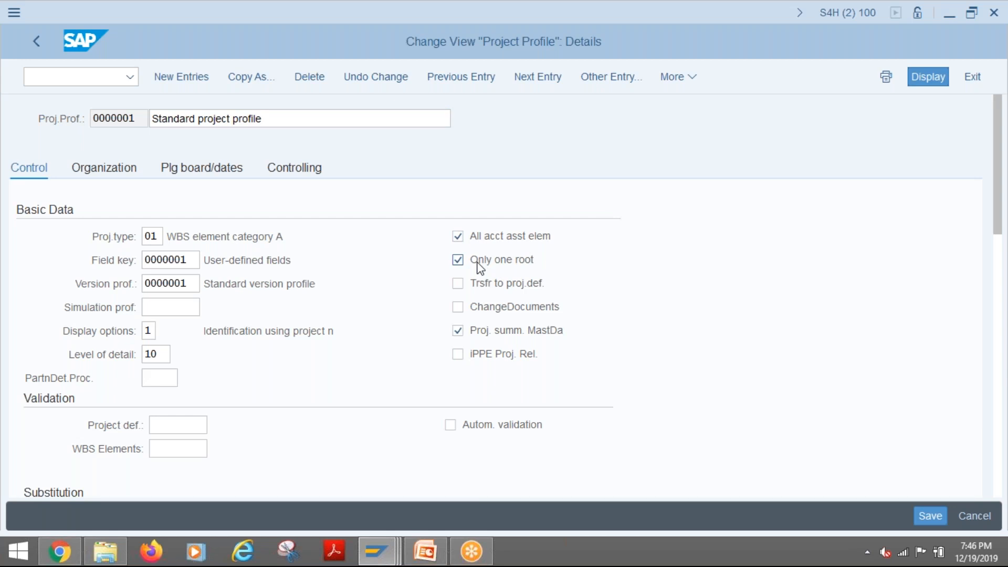
{"action": "key", "text": "F1"}
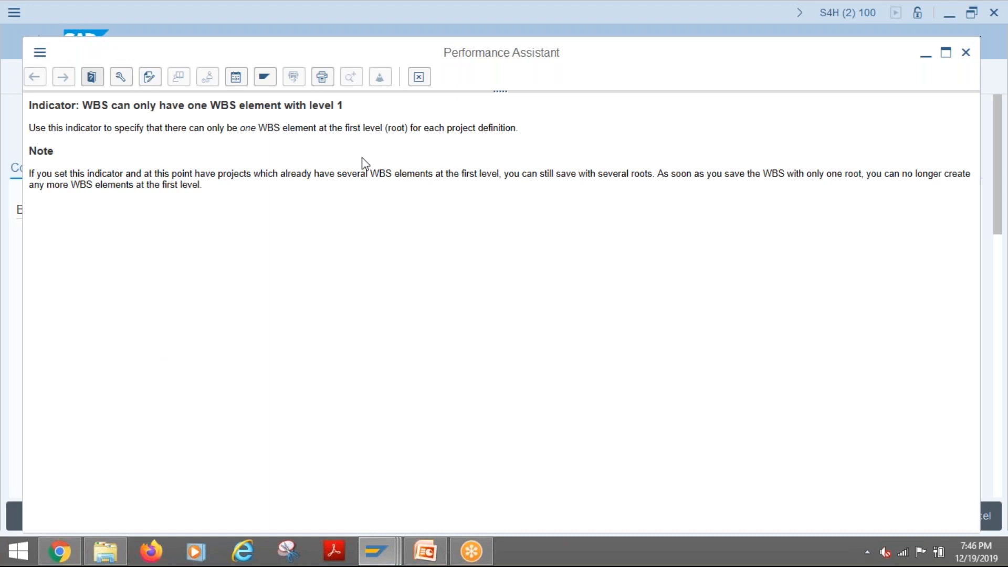
{"action": "left_click", "coordinate": [424, 84]}
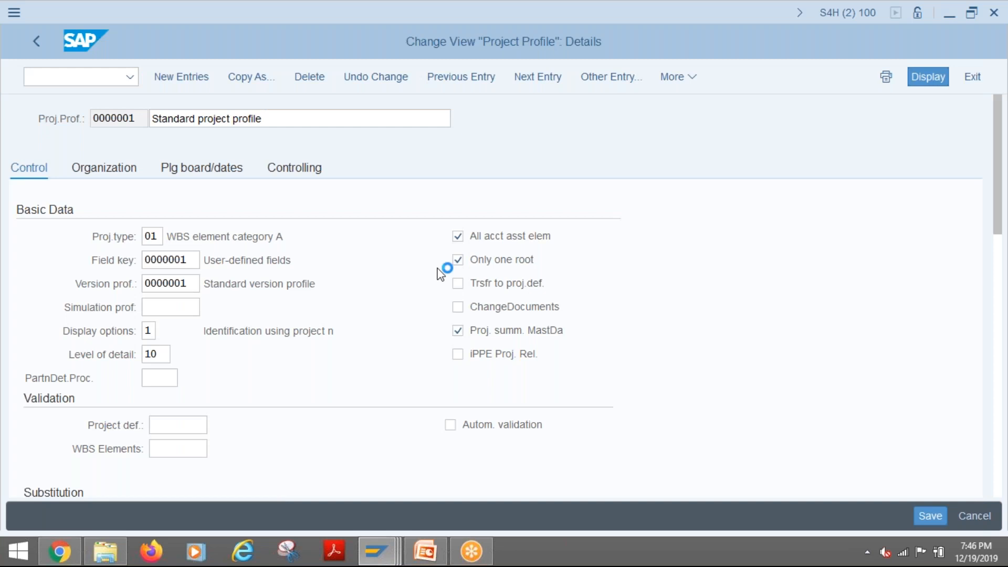
{"action": "left_click", "coordinate": [457, 259]}
- Compare the WBS element table in the Create Std. WBS session with the standard project profile's control settings
{"action": "mouse_move", "coordinate": [377, 551]}
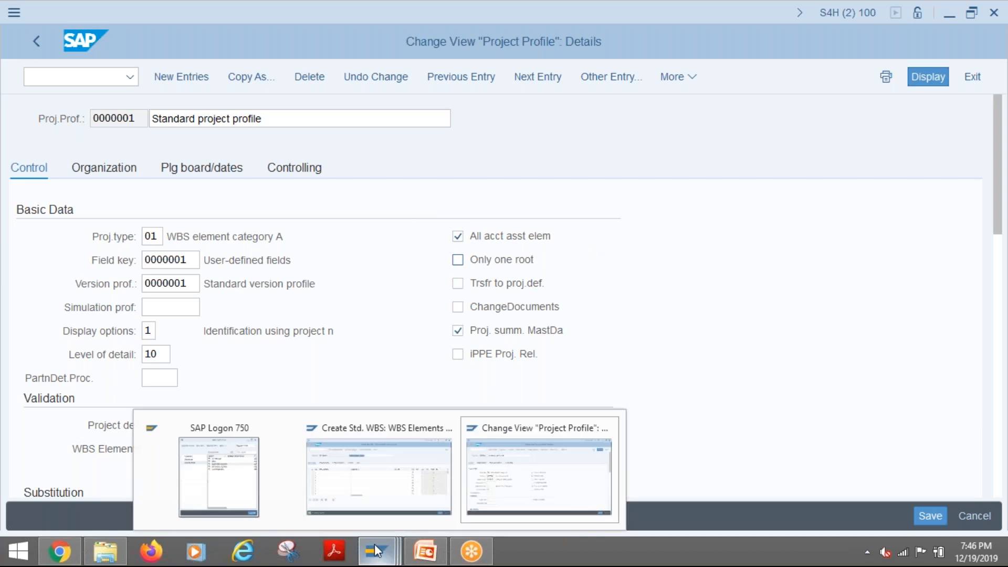
{"action": "left_click", "coordinate": [399, 483]}
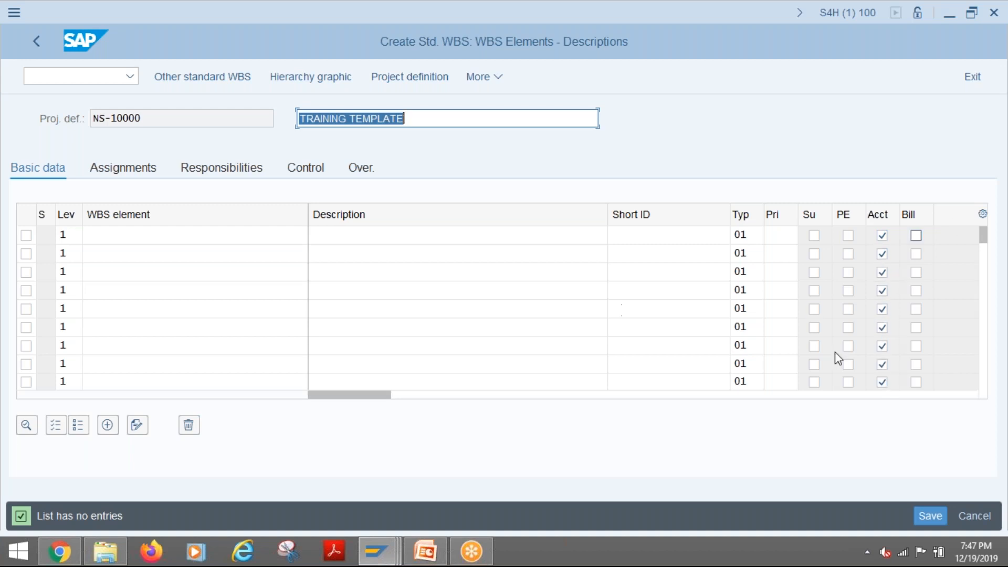
{"action": "mouse_move", "coordinate": [378, 550]}
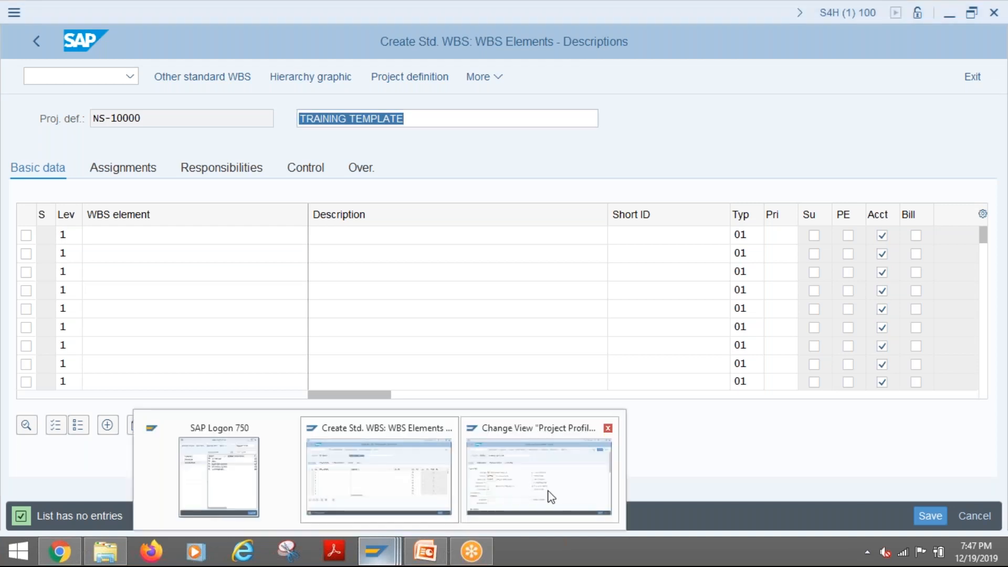
{"action": "left_click", "coordinate": [475, 498]}
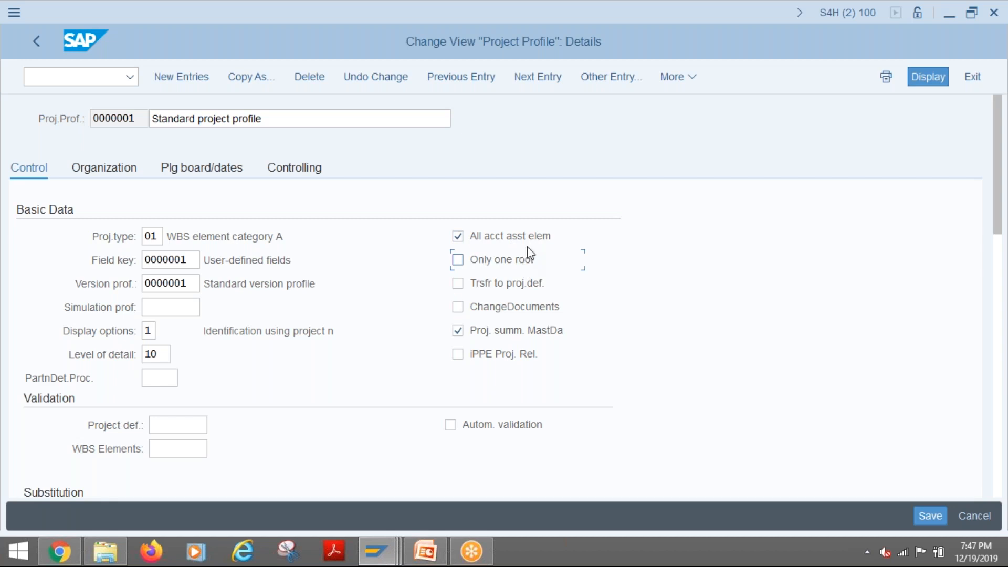
- Return to the Create Std. WBS session and copy the project definition NS-10000 into the first level 1 WBS element
{"action": "mouse_move", "coordinate": [385, 558]}
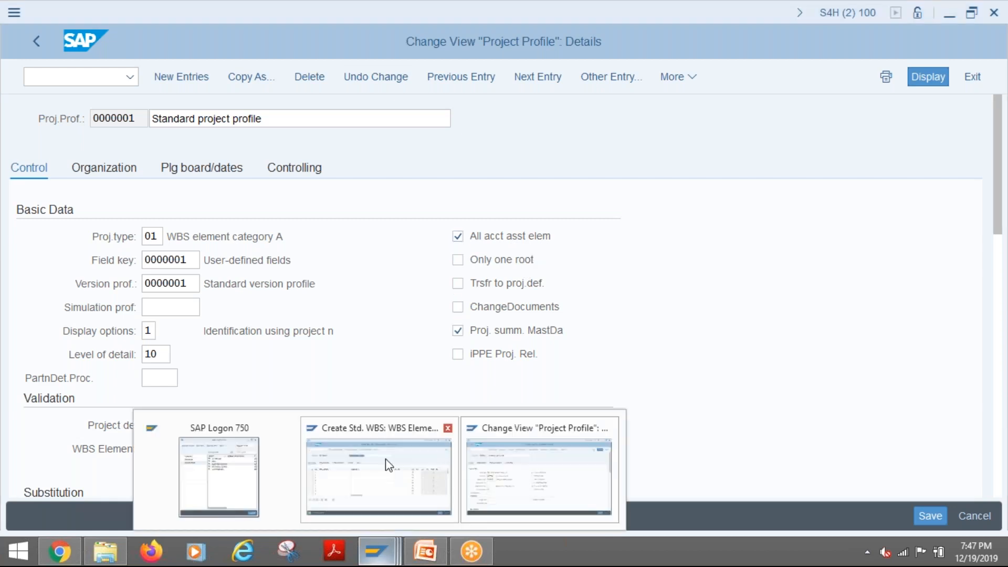
{"action": "left_click", "coordinate": [417, 430]}
{"action": "left_click", "coordinate": [107, 231]}
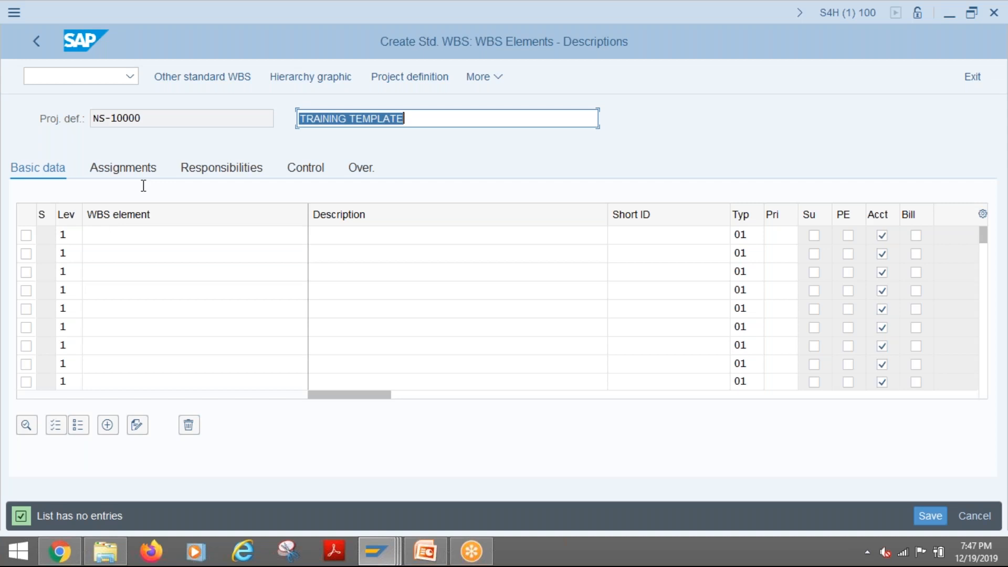
{"action": "left_click", "coordinate": [149, 116]}
{"action": "left_click_drag", "start_coordinate": [149, 117], "coordinate": [78, 118]}
{"action": "key", "text": "ctrl+c"}
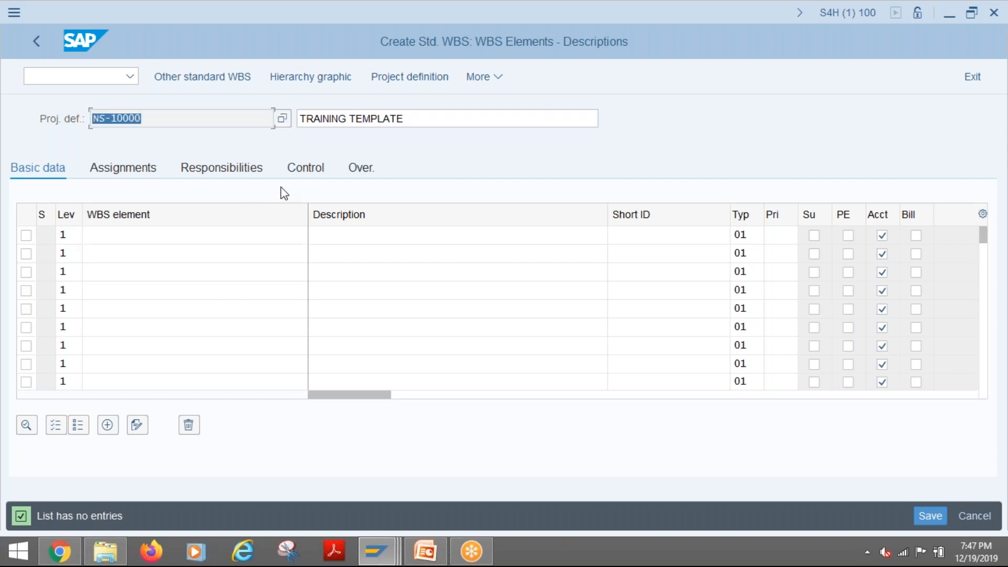
{"action": "left_click", "coordinate": [104, 235]}
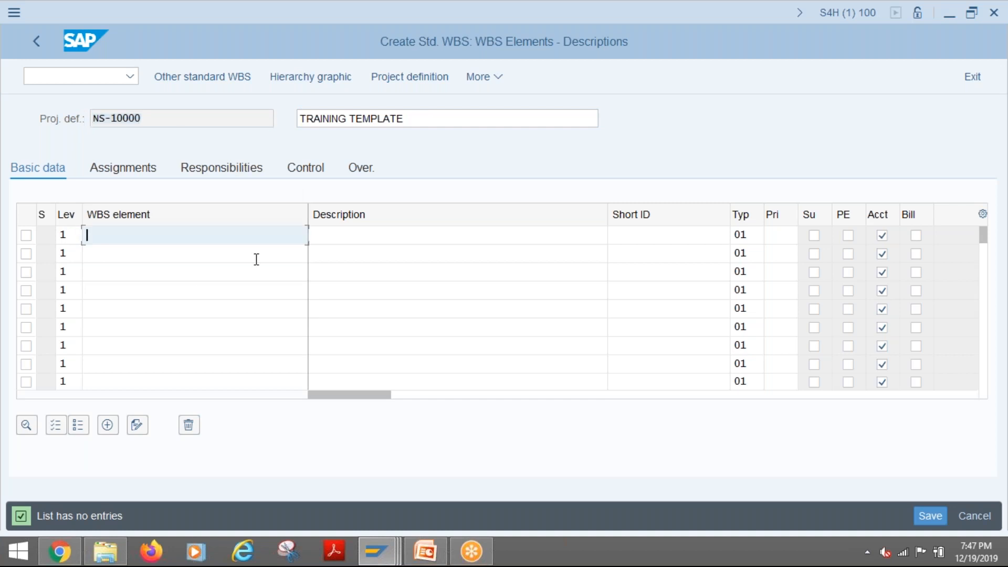
{"action": "key", "text": "ctrl+v"}
- Copy the project description TRAINING TEMPLATE into the description of WBS element NS-10000
{"action": "left_click", "coordinate": [352, 235]}
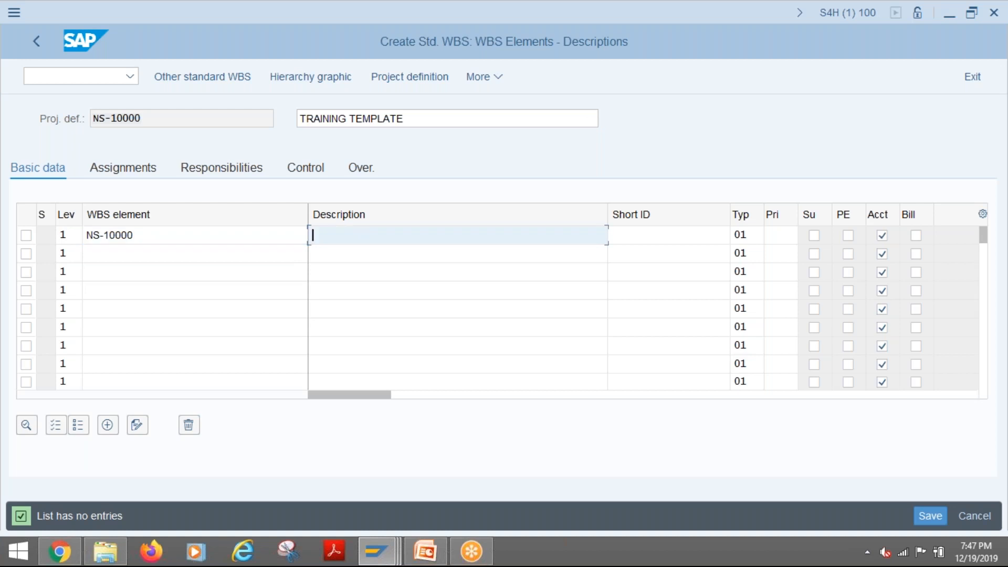
{"action": "left_click_drag", "start_coordinate": [412, 118], "coordinate": [289, 134]}
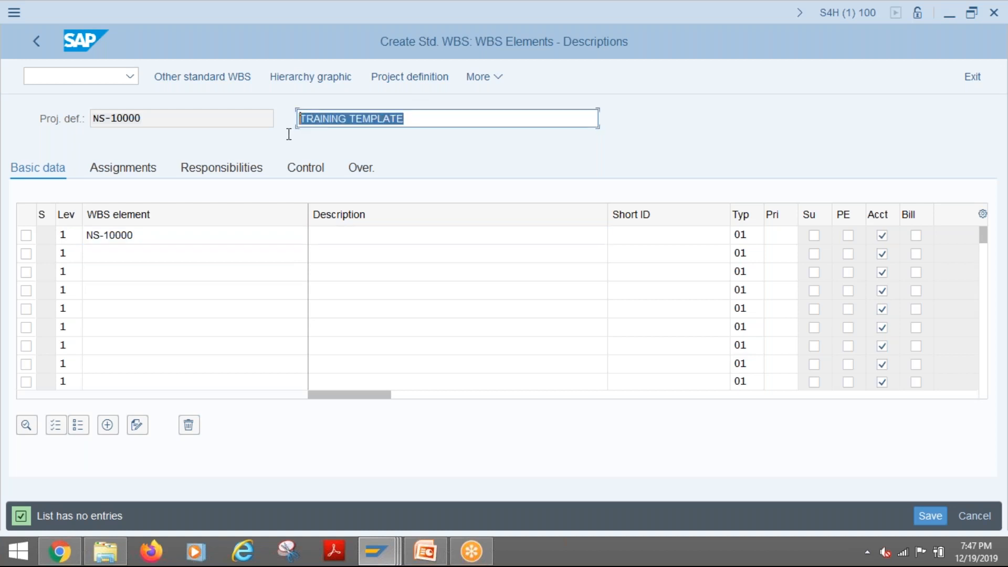
{"action": "key", "text": "ctrl+c"}
{"action": "left_click", "coordinate": [373, 234]}
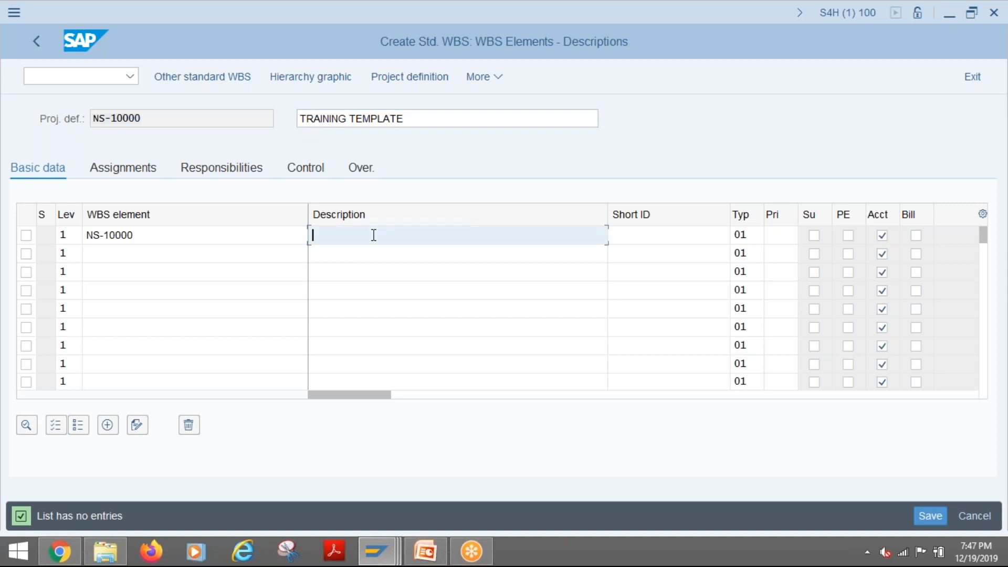
{"action": "key", "text": "ctrl+v"}
- Add the level 2 WBS element NS-10000-100 with the description PROJECT SYSTEM below NS-10000
{"action": "double_click", "coordinate": [62, 254]}
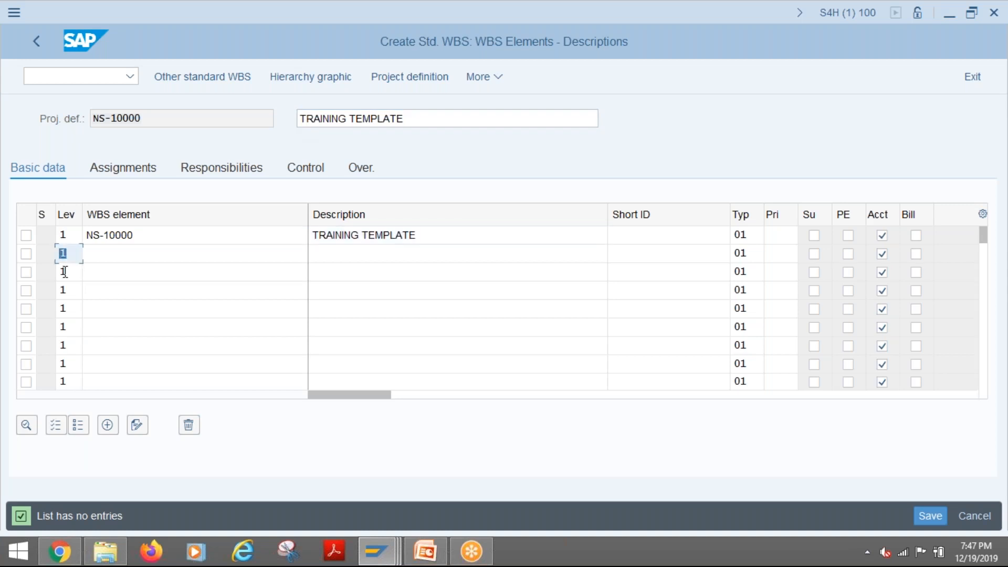
{"action": "type", "text": "2"}
{"action": "left_click", "coordinate": [108, 253]}
{"action": "left_click_drag", "start_coordinate": [148, 237], "coordinate": [72, 235]}
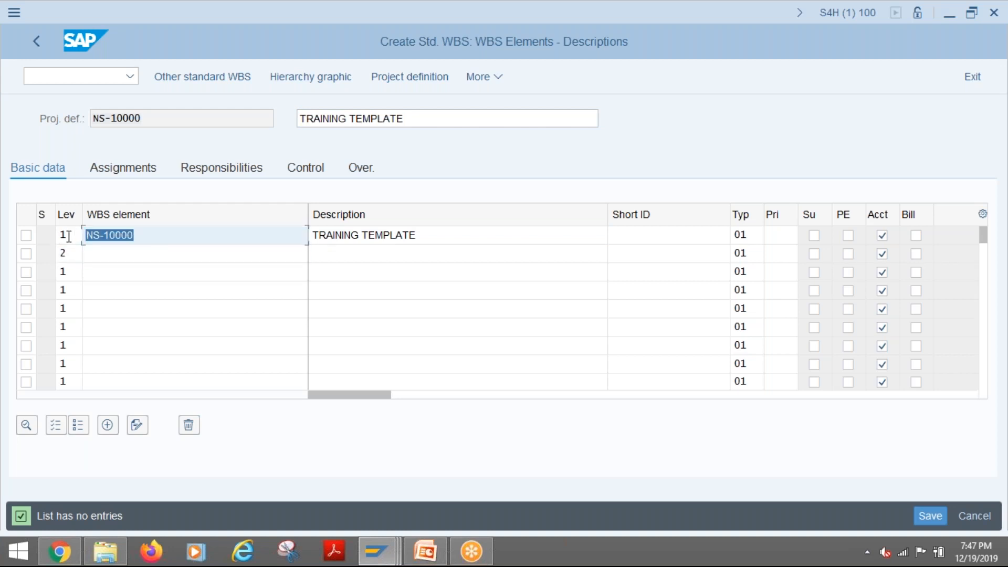
{"action": "key", "text": "ctrl+c"}
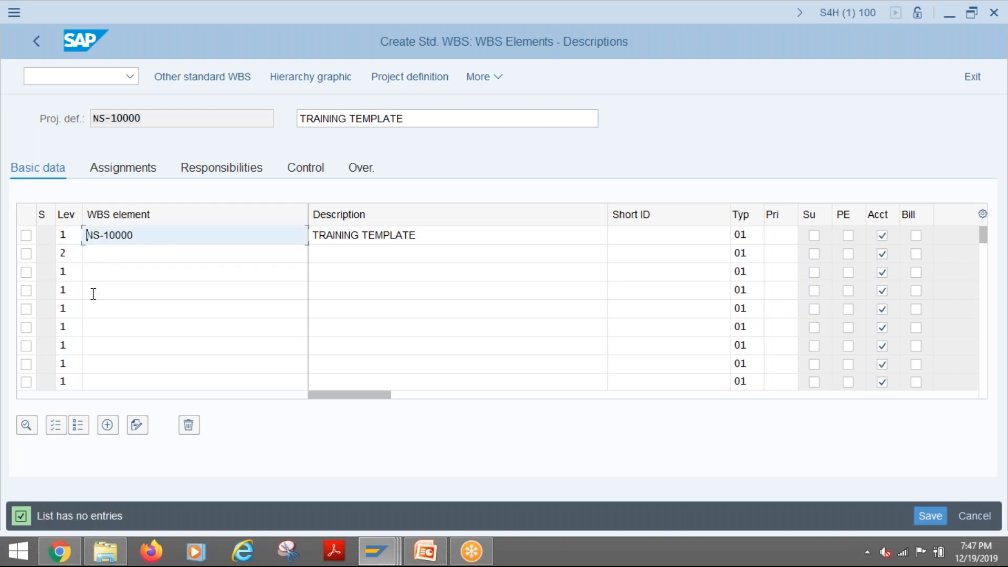
{"action": "left_click", "coordinate": [94, 258]}
{"action": "key", "text": "ctrl+v"}
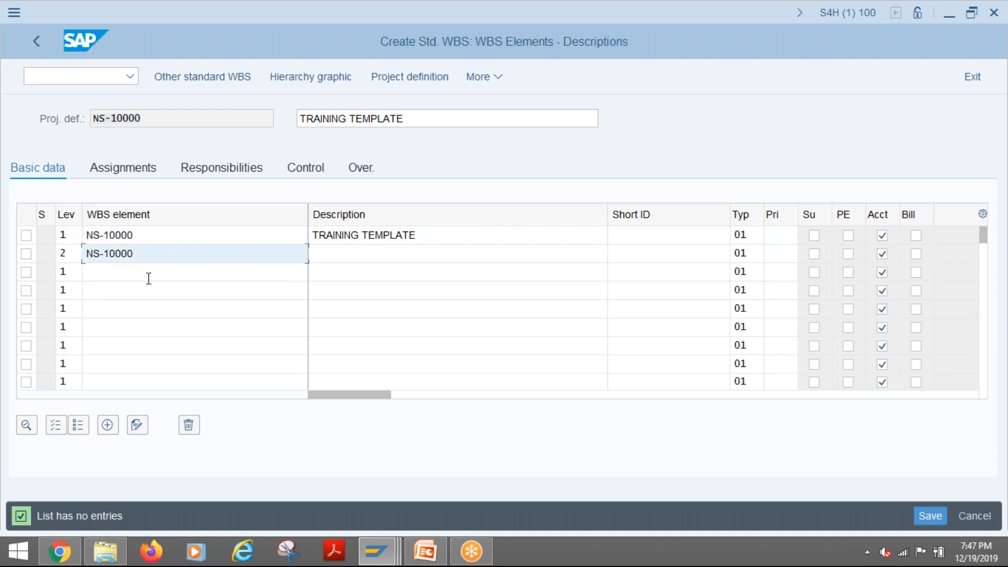
{"action": "type", "text": "-100"}
{"action": "left_click", "coordinate": [329, 254]}
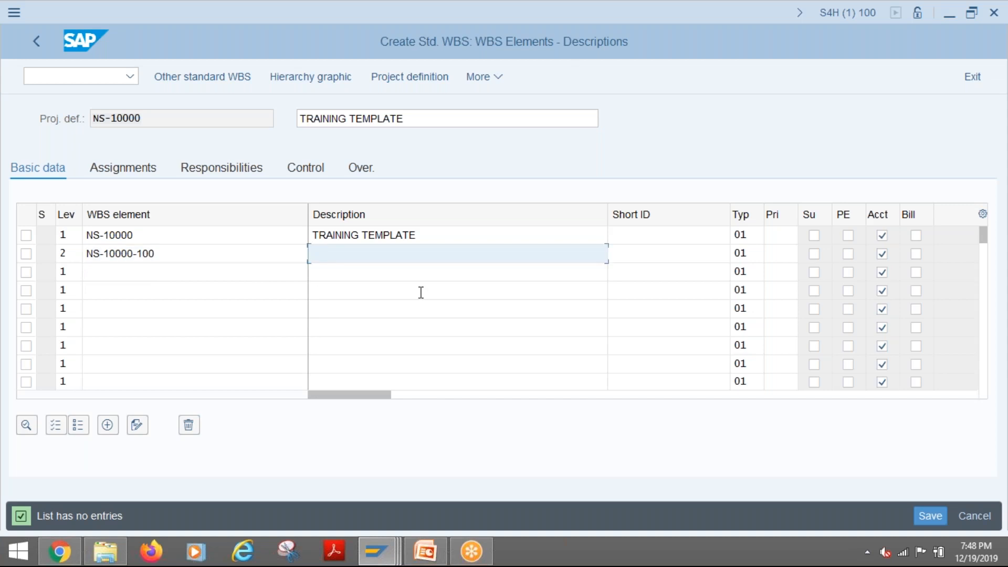
{"action": "type", "text": "PROJECT SYSTEM"}
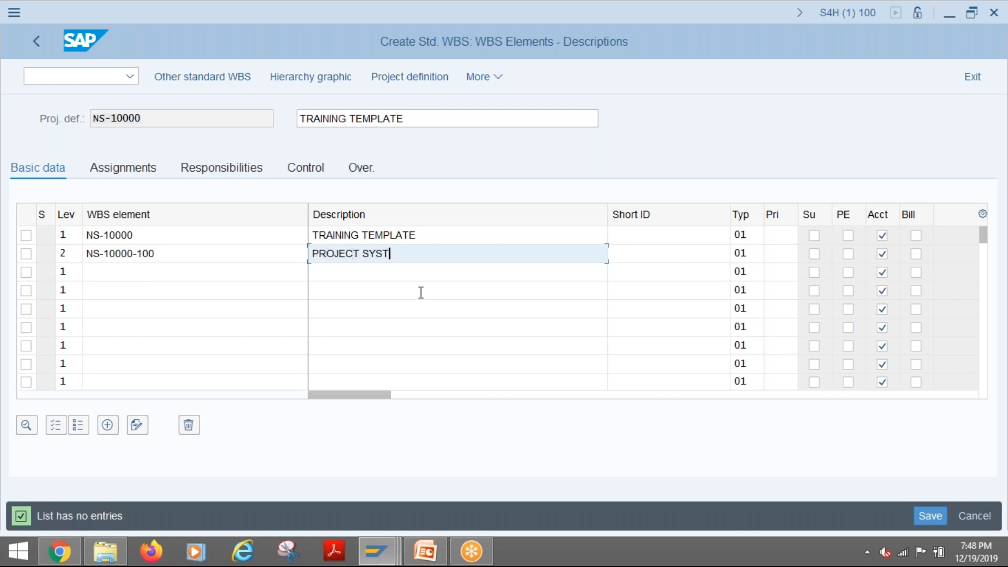
- Add a second level 2 WBS element, NS-10000-200, based on the copied ID of the element above
{"action": "left_click", "coordinate": [62, 272]}
{"action": "type", "text": "2"}
{"action": "key", "text": "Tab"}
{"action": "double_click", "coordinate": [86, 253]}
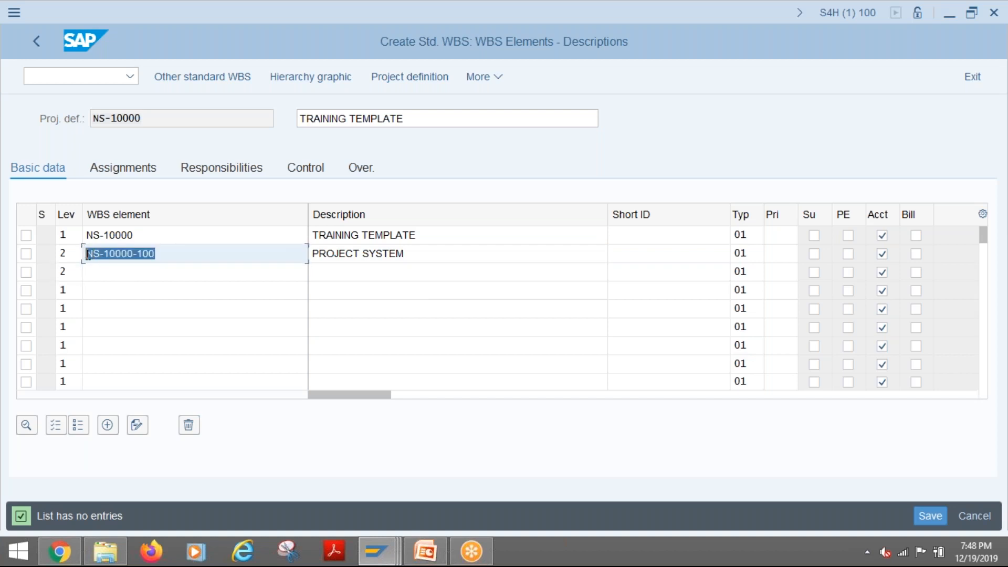
{"action": "left_click", "coordinate": [91, 272]}
{"action": "key", "text": "ctrl+v"}
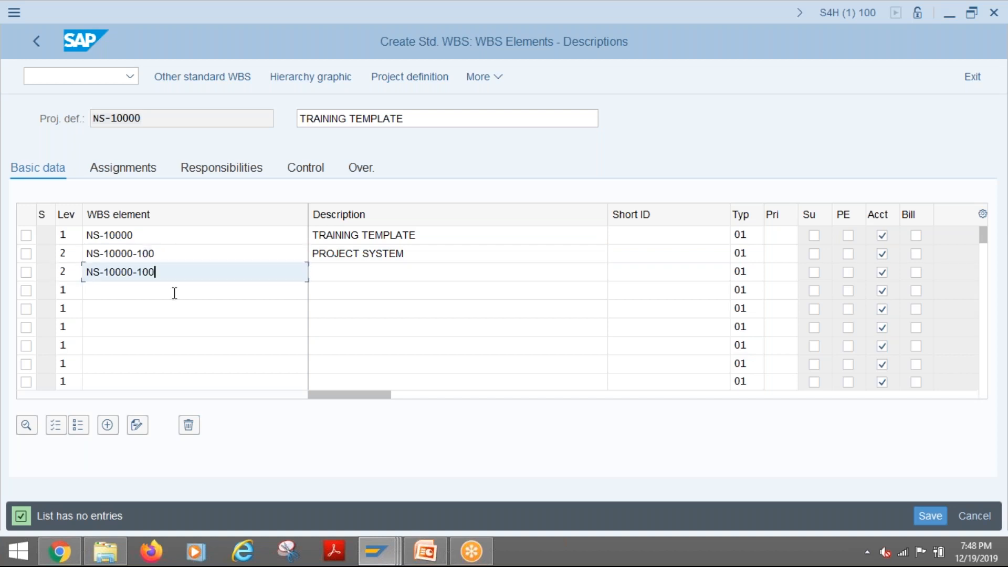
{"action": "key", "text": "BackSpace"}
{"action": "key", "text": "BackSpace"}
{"action": "key", "text": "BackSpace"}
{"action": "type", "text": "200"}
- Describe WBS element NS-10000-200 as SALES AND DISTRIBUTION
{"action": "key", "text": "Tab"}
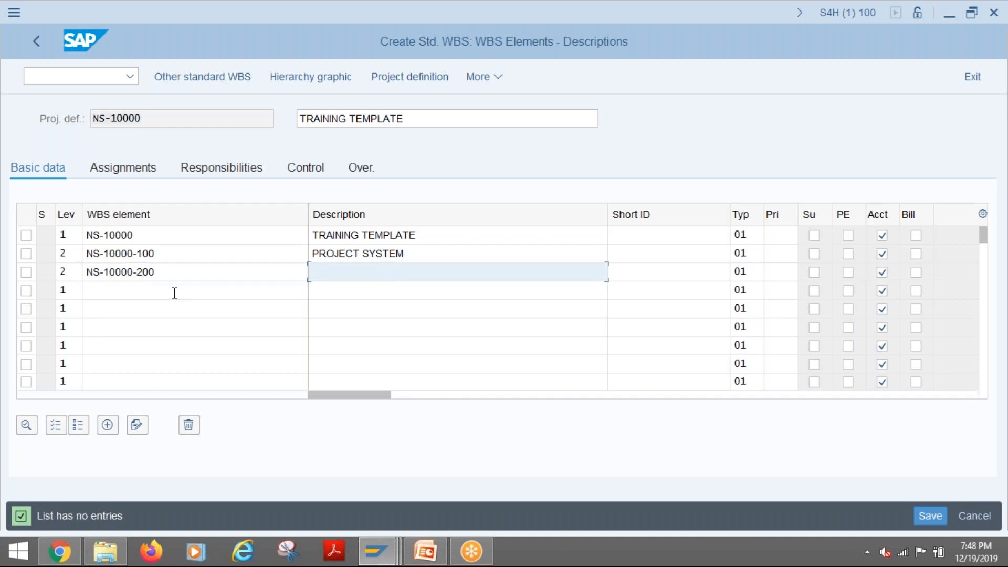
{"action": "type", "text": "SALES AND DISTRIBUTION"}
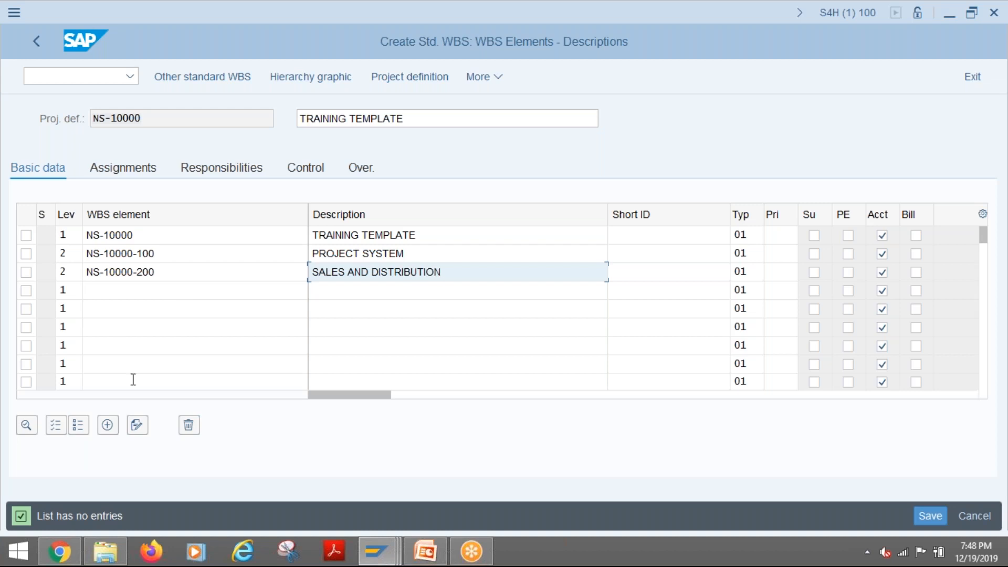
- Add the level 2 WBS element NS-10000-300 with the description PPM
{"action": "left_click", "coordinate": [62, 290]}
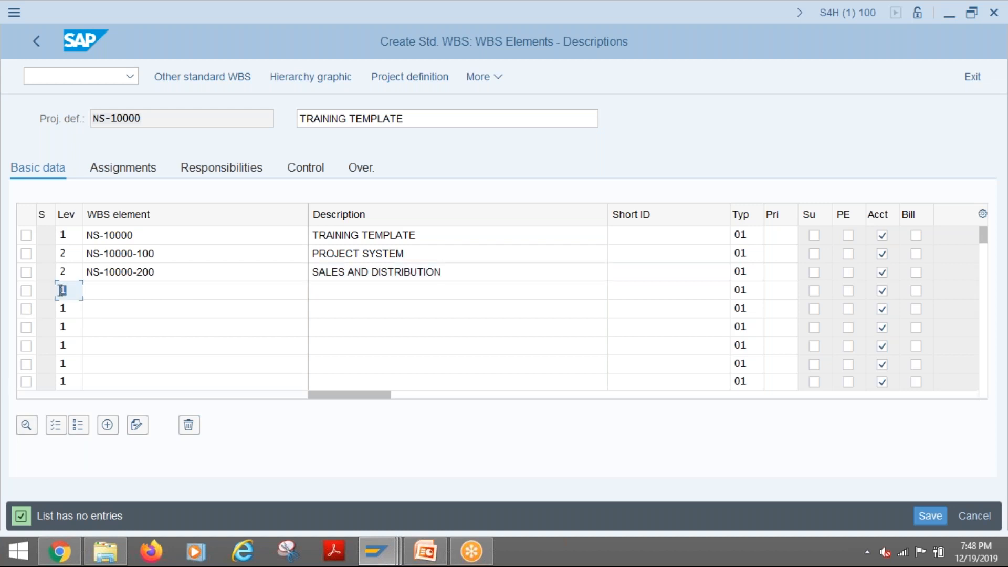
{"action": "type", "text": "2"}
{"action": "left_click_drag", "start_coordinate": [174, 272], "coordinate": [86, 273]}
{"action": "key", "text": "ctrl+c"}
{"action": "left_click", "coordinate": [119, 281]}
{"action": "left_click", "coordinate": [96, 289]}
{"action": "key", "text": "ctrl+v"}
{"action": "key", "text": "BackSpace"}
{"action": "key", "text": "BackSpace"}
{"action": "key", "text": "BackSpace"}
{"action": "type", "text": "300"}
{"action": "key", "text": "Tab"}
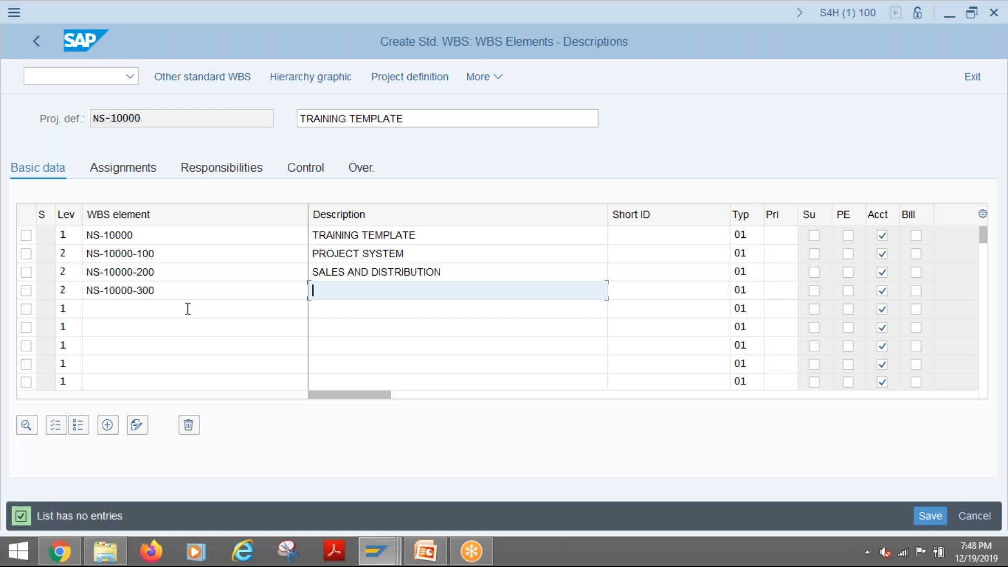
{"action": "type", "text": "PPM"}
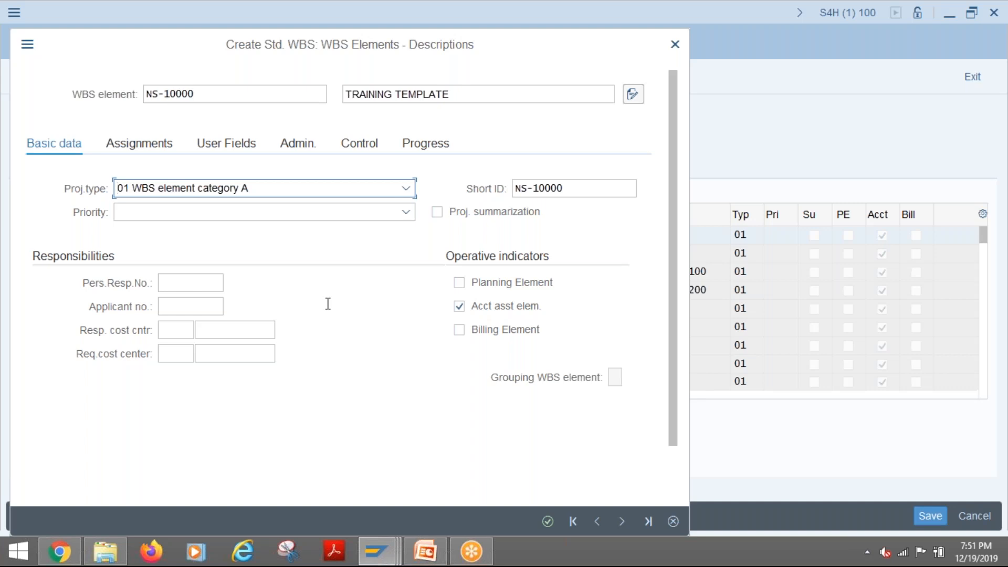
- Review the priority choices, short ID and responsibility fields in the basic data of WBS element NS-10000
{"action": "left_click", "coordinate": [355, 213]}
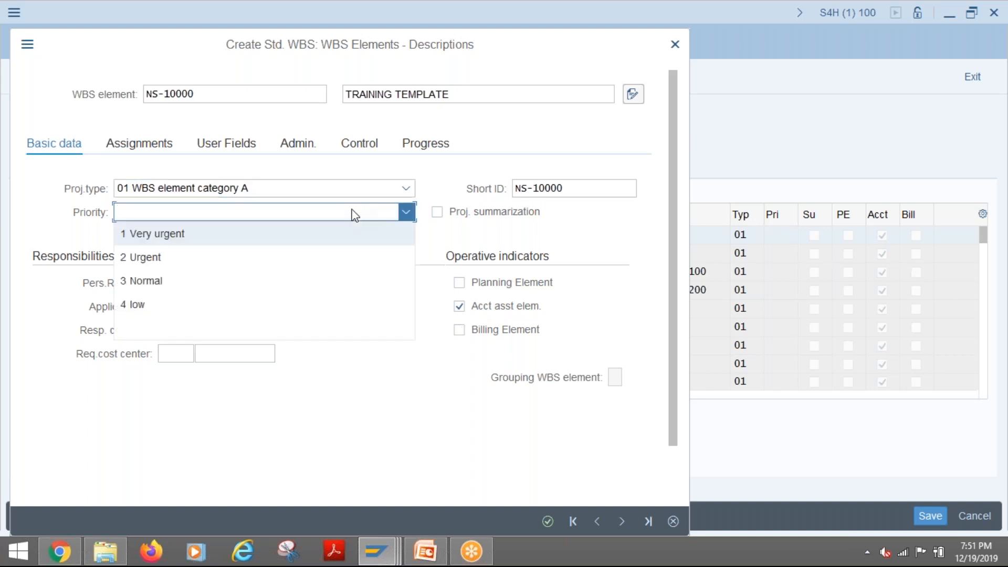
{"action": "left_click", "coordinate": [448, 244]}
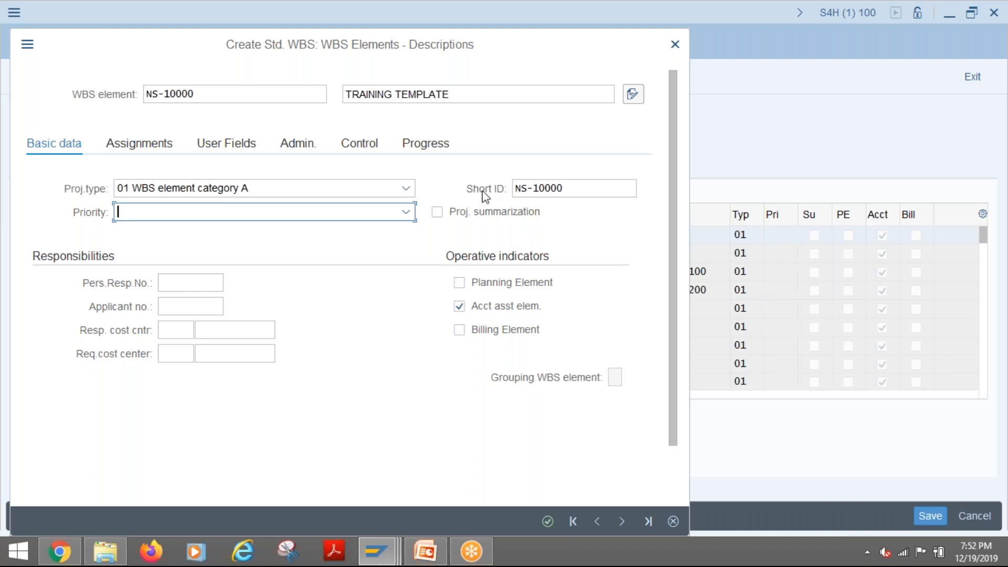
{"action": "left_click", "coordinate": [566, 188]}
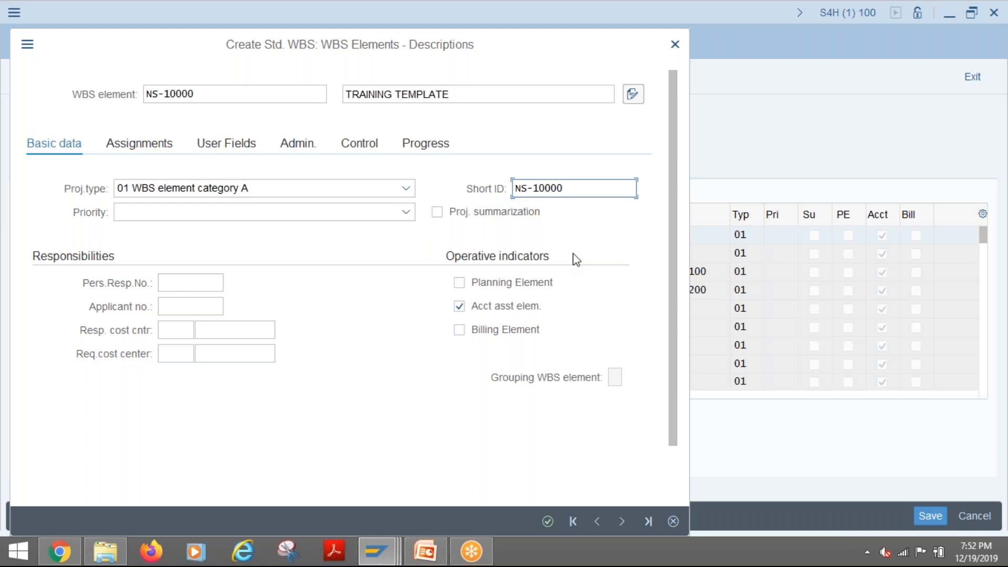
{"action": "left_click", "coordinate": [215, 95]}
{"action": "left_click", "coordinate": [583, 189]}
{"action": "left_click", "coordinate": [169, 283]}
{"action": "left_click", "coordinate": [178, 306]}
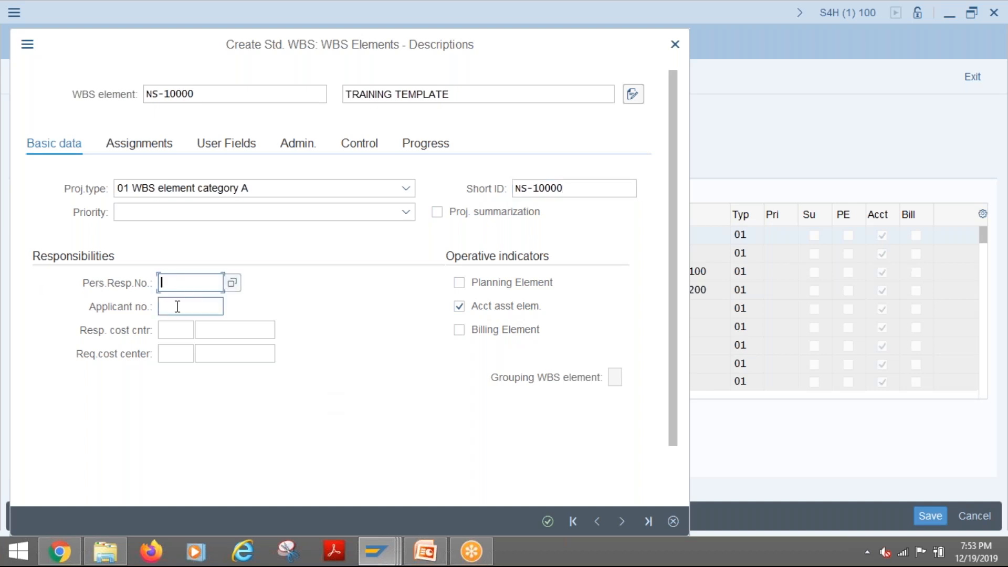
{"action": "left_click", "coordinate": [176, 285]}
- Switch to the Project Profile customizing session and exit the standard project profile without saving changes
{"action": "mouse_move", "coordinate": [373, 554]}
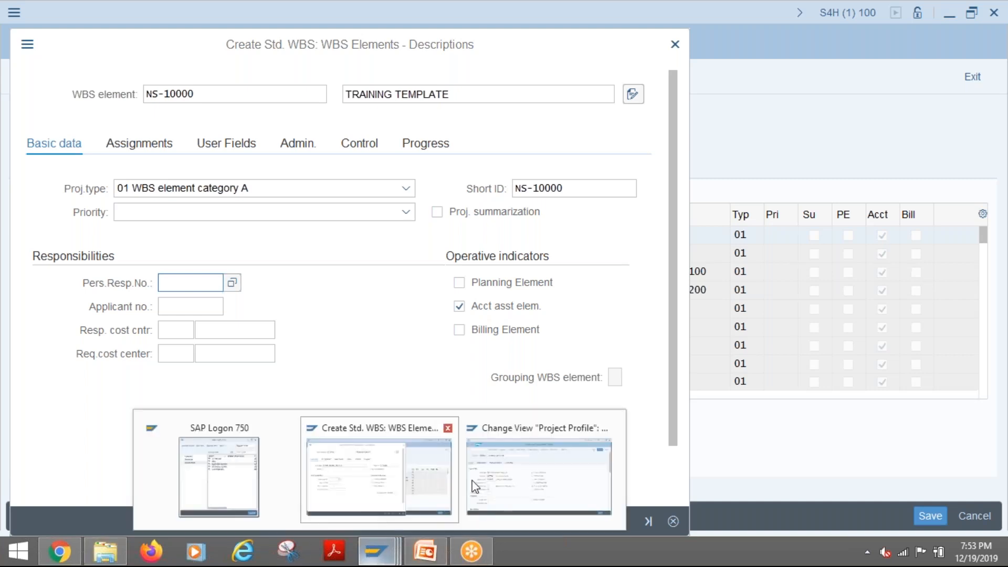
{"action": "left_click", "coordinate": [526, 484]}
{"action": "mouse_move", "coordinate": [379, 555]}
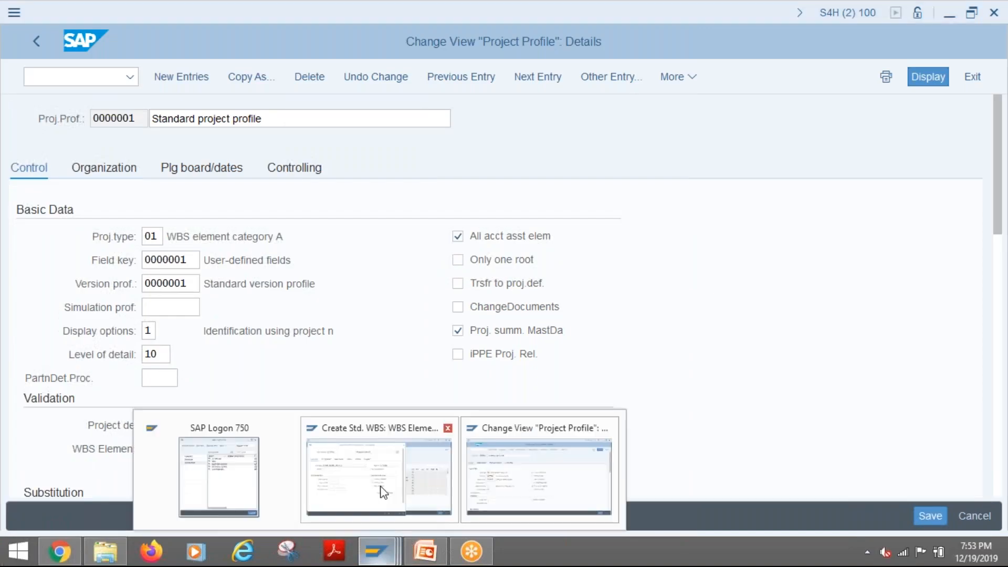
{"action": "left_click", "coordinate": [383, 490]}
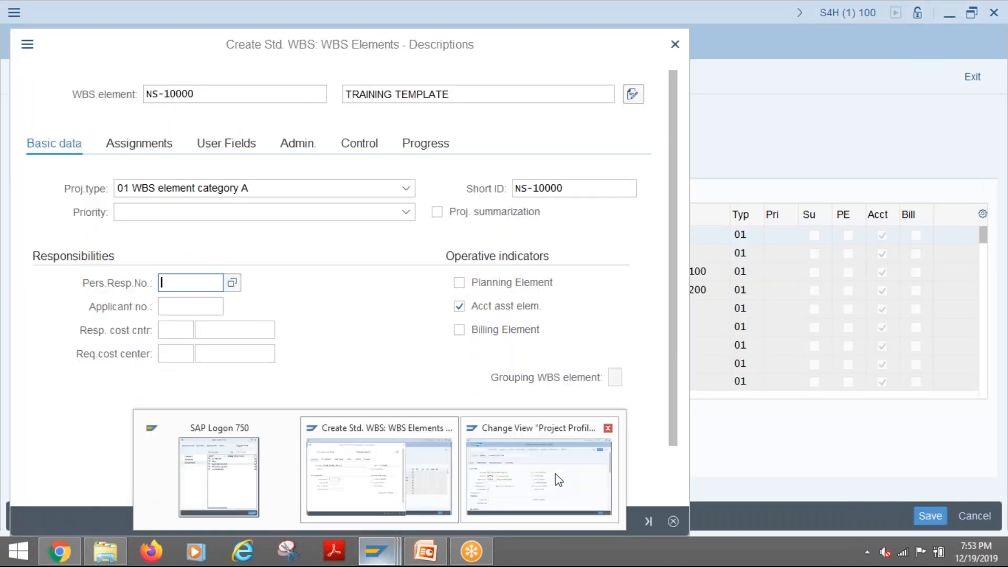
{"action": "left_click", "coordinate": [556, 479]}
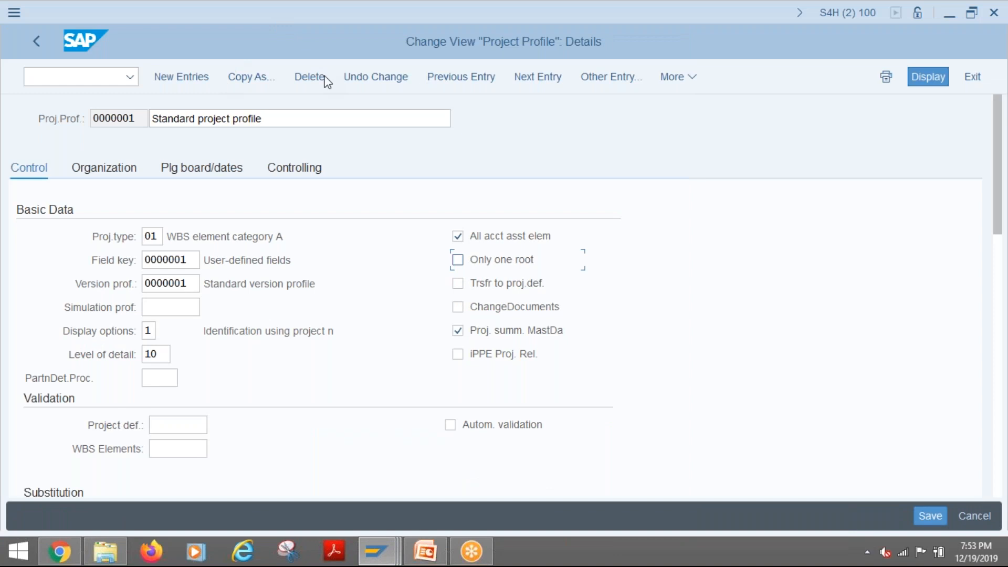
{"action": "left_click", "coordinate": [975, 78]}
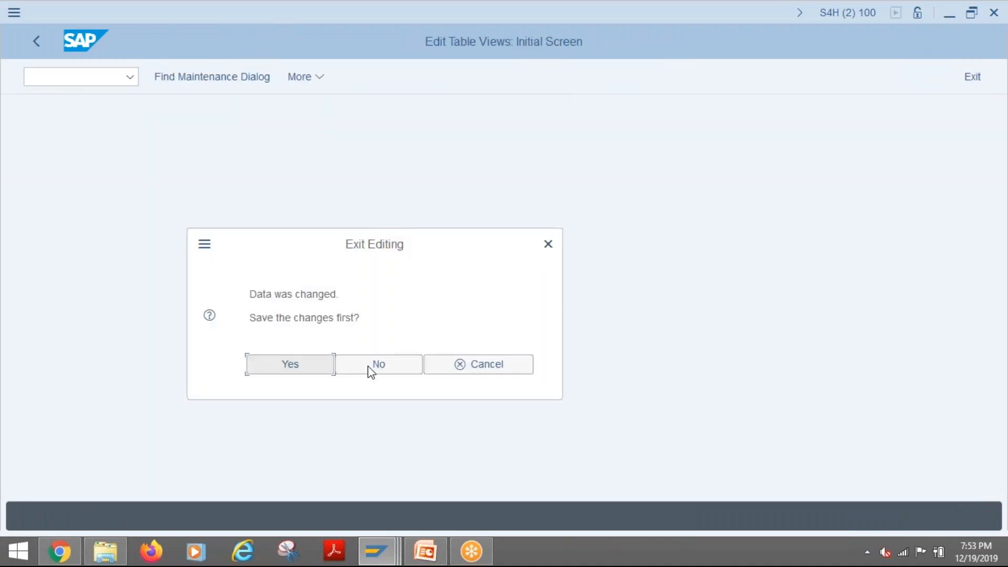
{"action": "left_click", "coordinate": [375, 371]}
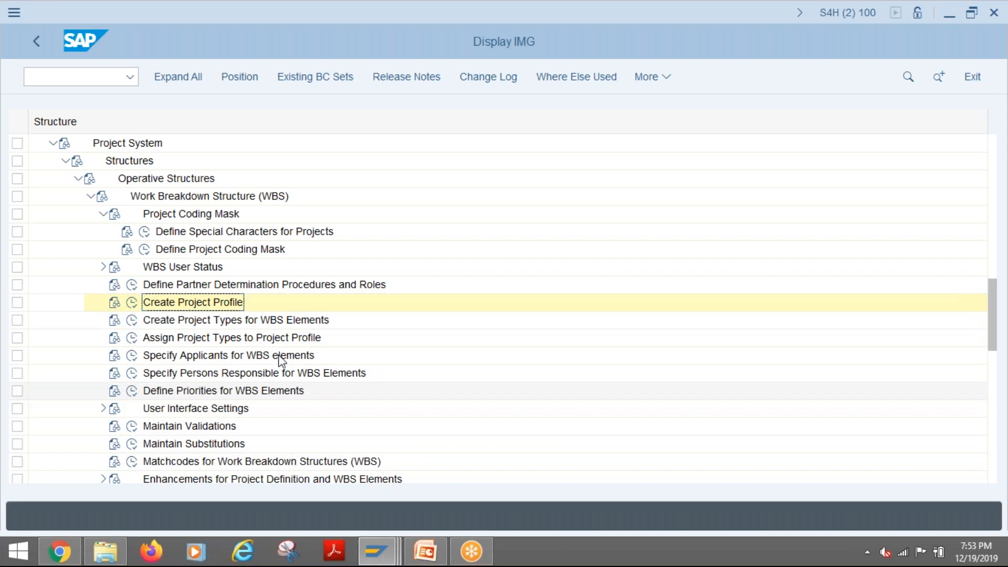
- Open the Specify Persons Responsible for WBS Elements customizing and examine the responsible number, name and office user columns
{"action": "left_click", "coordinate": [230, 373]}
{"action": "left_click", "coordinate": [132, 374]}
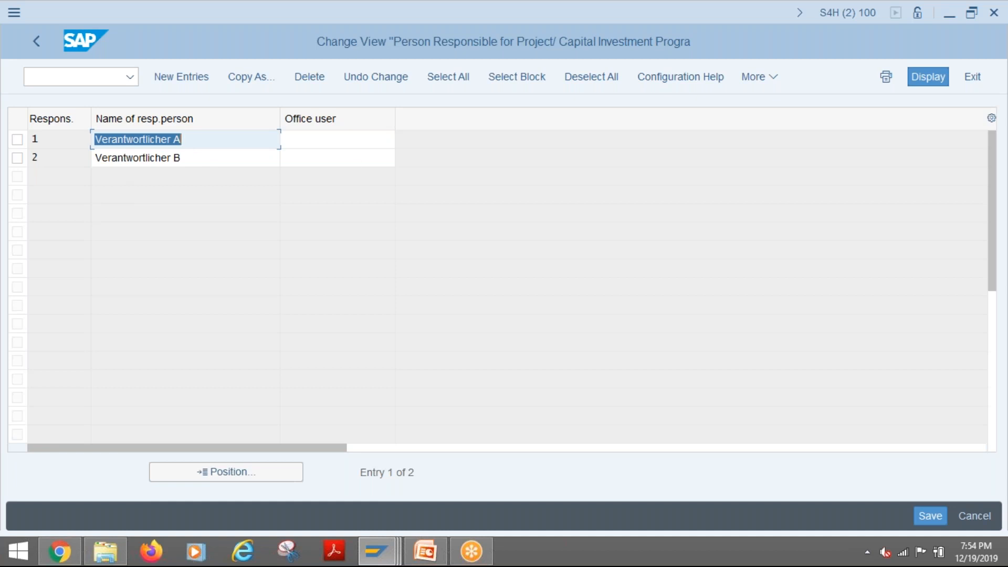
{"action": "left_click", "coordinate": [188, 158]}
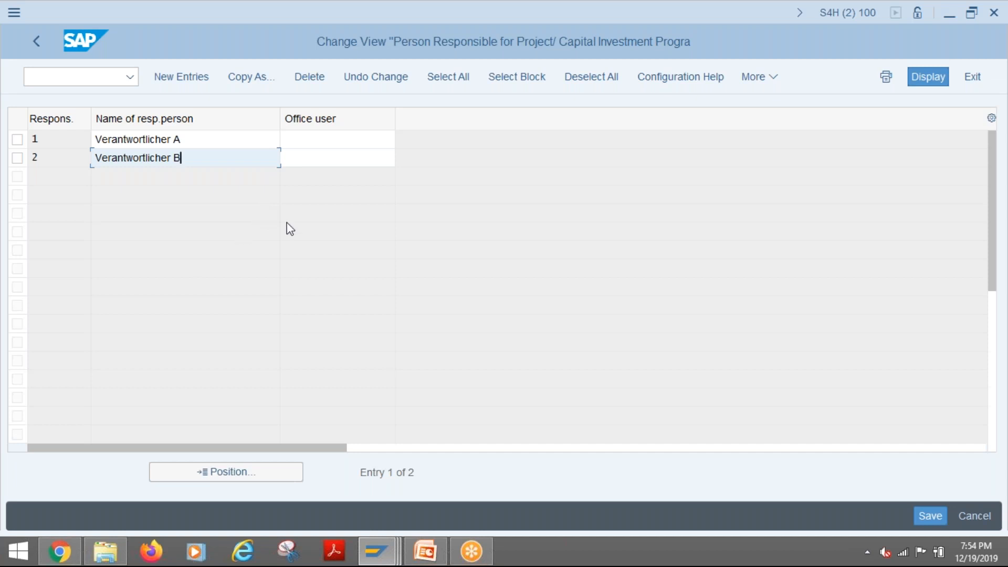
{"action": "left_click", "coordinate": [326, 140]}
{"action": "left_click", "coordinate": [304, 156]}
{"action": "left_click", "coordinate": [309, 146]}
{"action": "left_click", "coordinate": [302, 152]}
{"action": "left_click", "coordinate": [294, 140]}
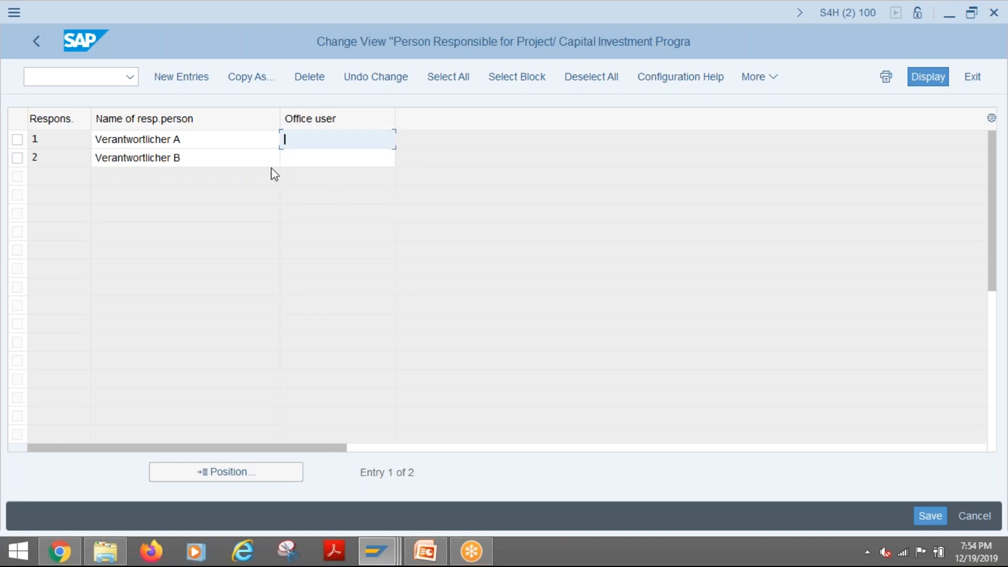
{"action": "key", "text": "Down"}
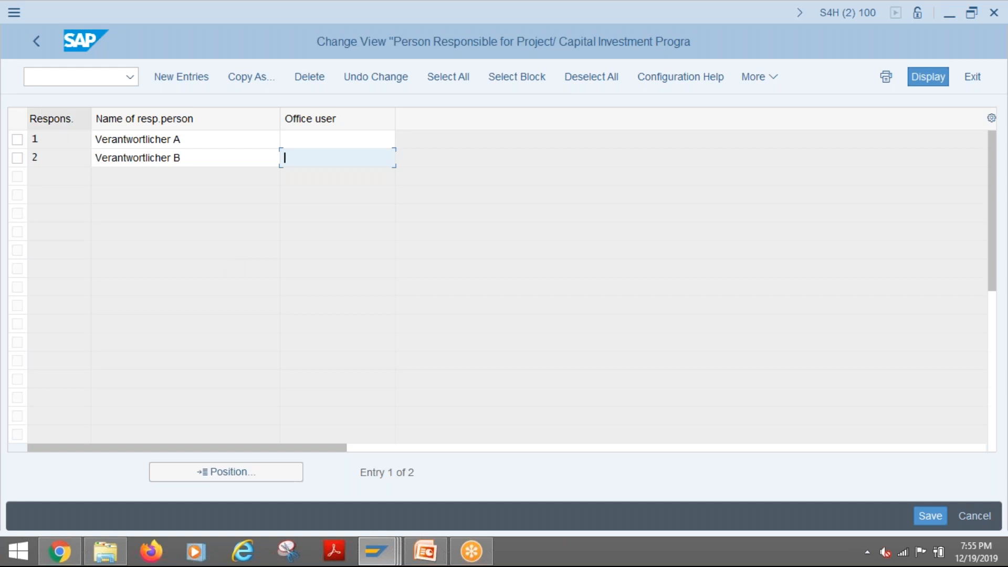
{"action": "left_click", "coordinate": [49, 142]}
{"action": "double_click", "coordinate": [38, 142]}
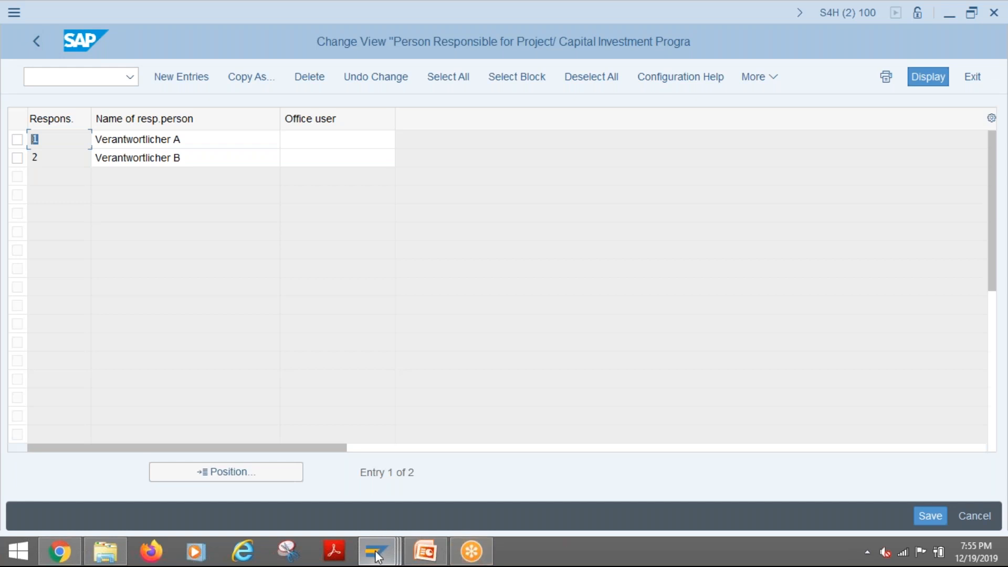
- Return to the Create Std. WBS session and review the applicant, responsible cost center and requesting cost center fields of NS-10000
{"action": "mouse_move", "coordinate": [376, 555]}
{"action": "left_click", "coordinate": [341, 491]}
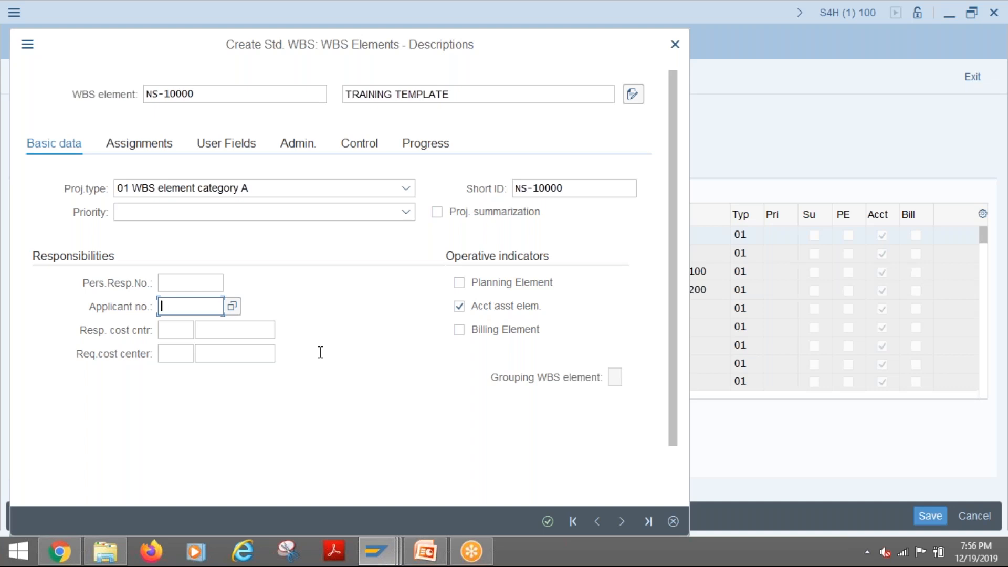
{"action": "left_click", "coordinate": [163, 329]}
{"action": "left_click", "coordinate": [167, 353]}
{"action": "key", "text": "Tab"}
{"action": "left_click", "coordinate": [231, 329]}
{"action": "left_click", "coordinate": [227, 353]}
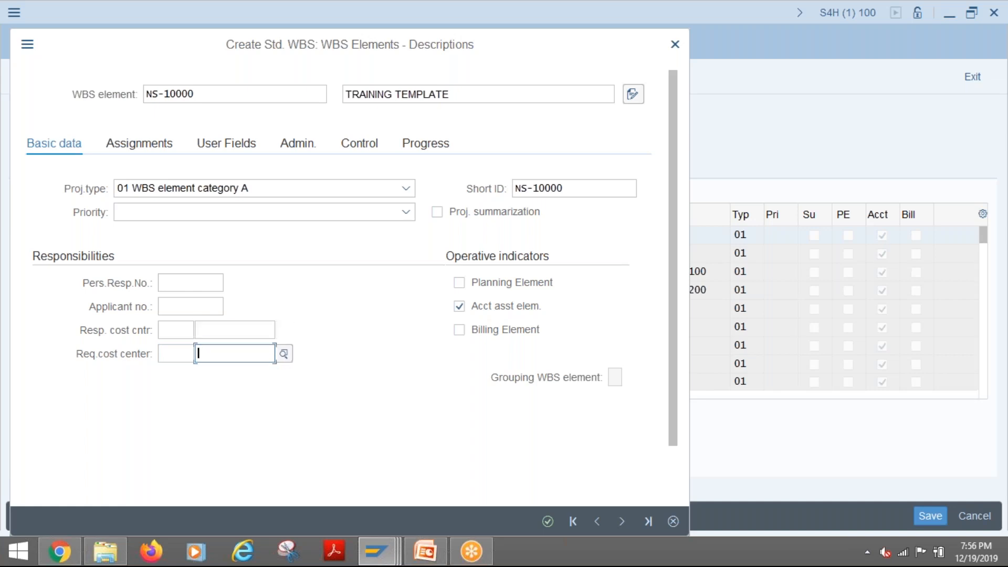
{"action": "left_click", "coordinate": [222, 331]}
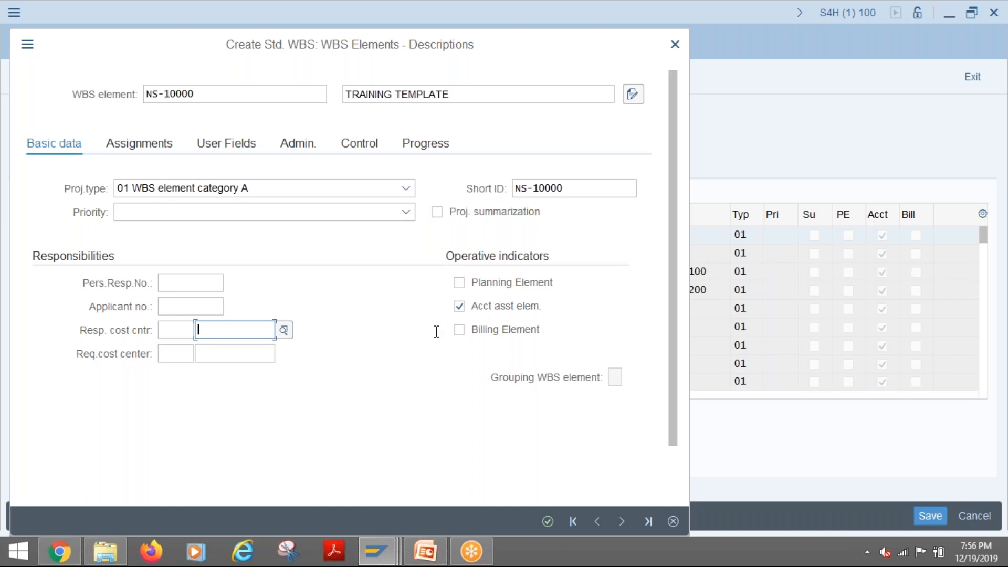
- Review the assignments, user fields, administration and control data of WBS element NS-10000
{"action": "left_click", "coordinate": [140, 147]}
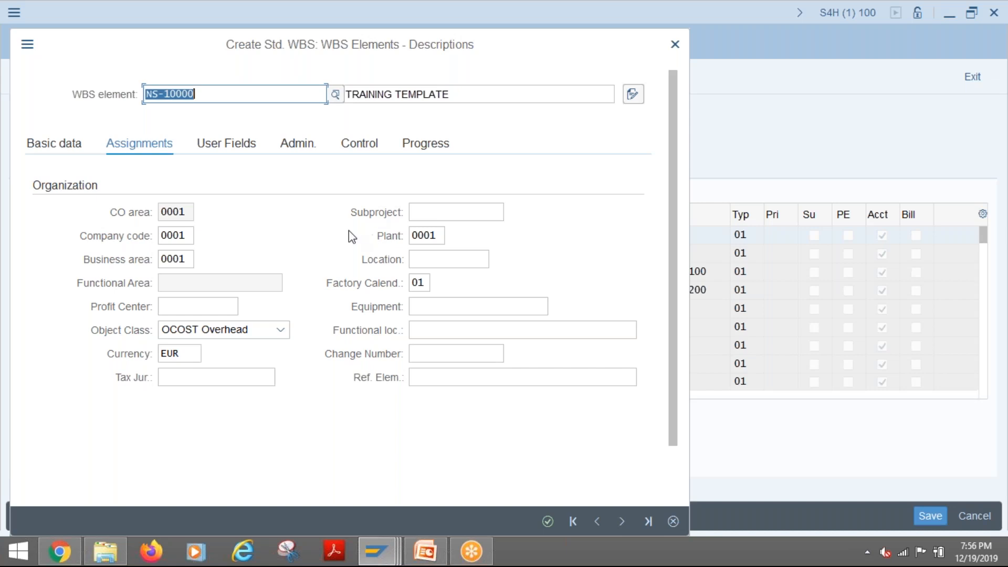
{"action": "left_click", "coordinate": [226, 142]}
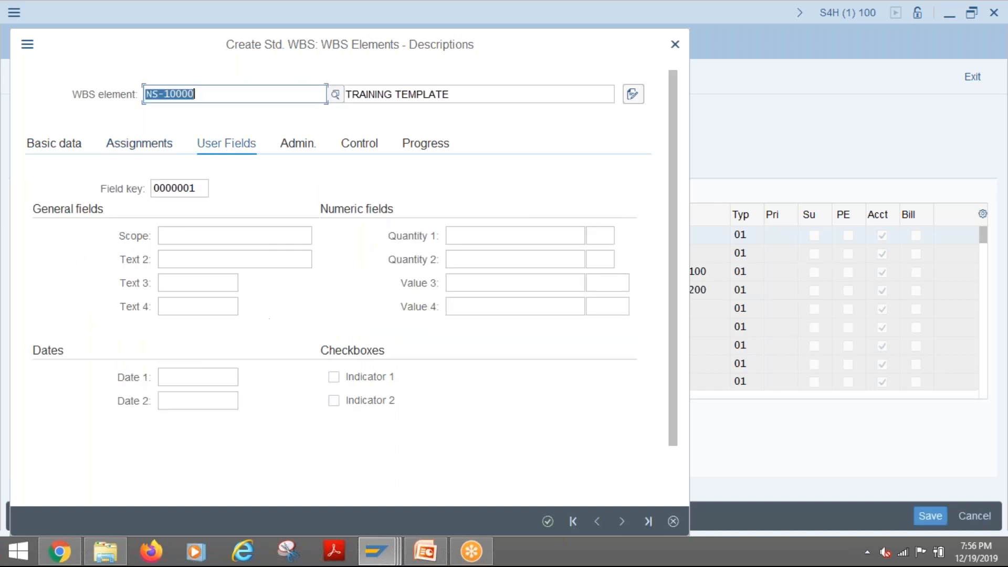
{"action": "left_click", "coordinate": [303, 143]}
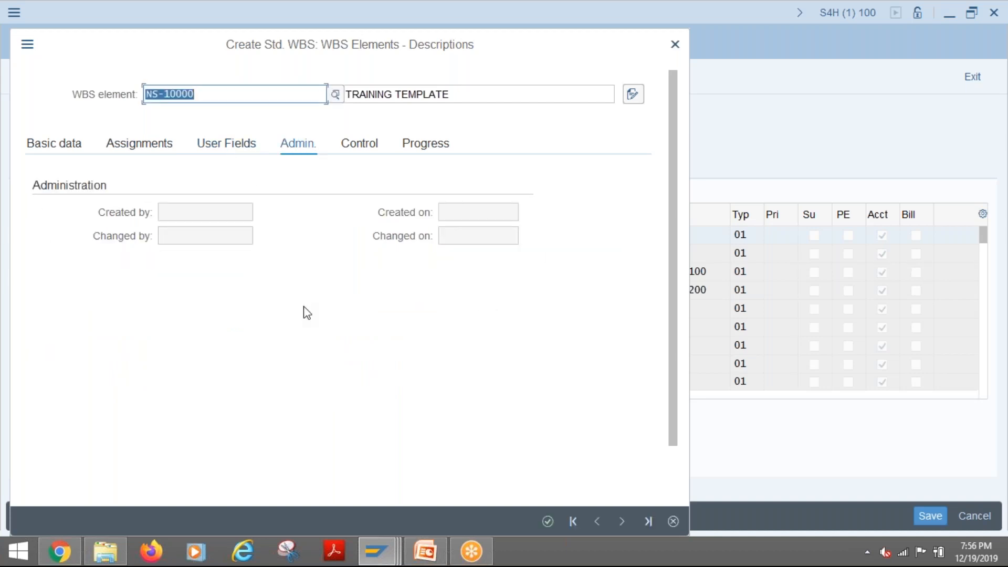
{"action": "left_click", "coordinate": [361, 149]}
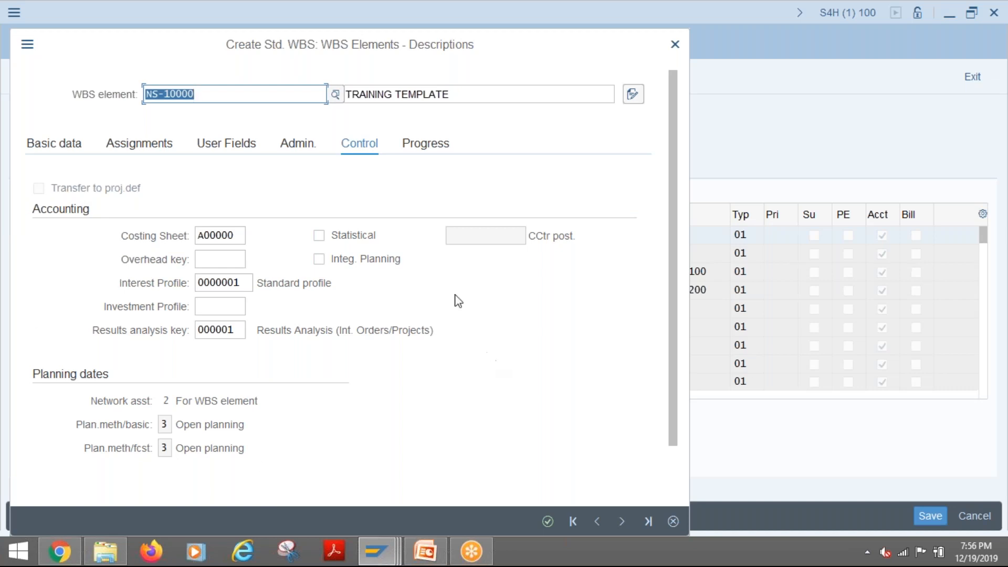
- Review the progress and basic data of WBS element NS-10000 and close its detail view
{"action": "left_click", "coordinate": [428, 152]}
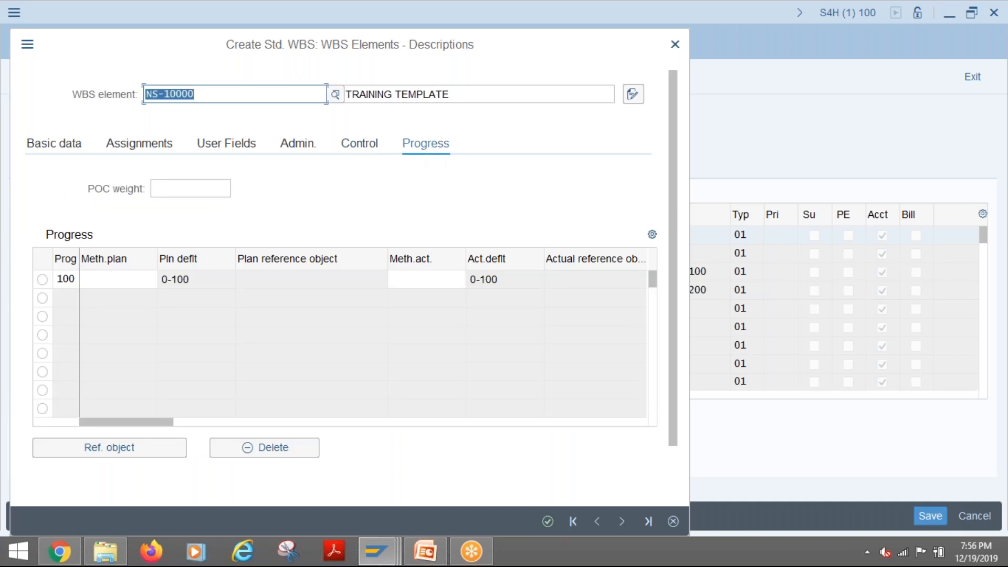
{"action": "left_click", "coordinate": [47, 149]}
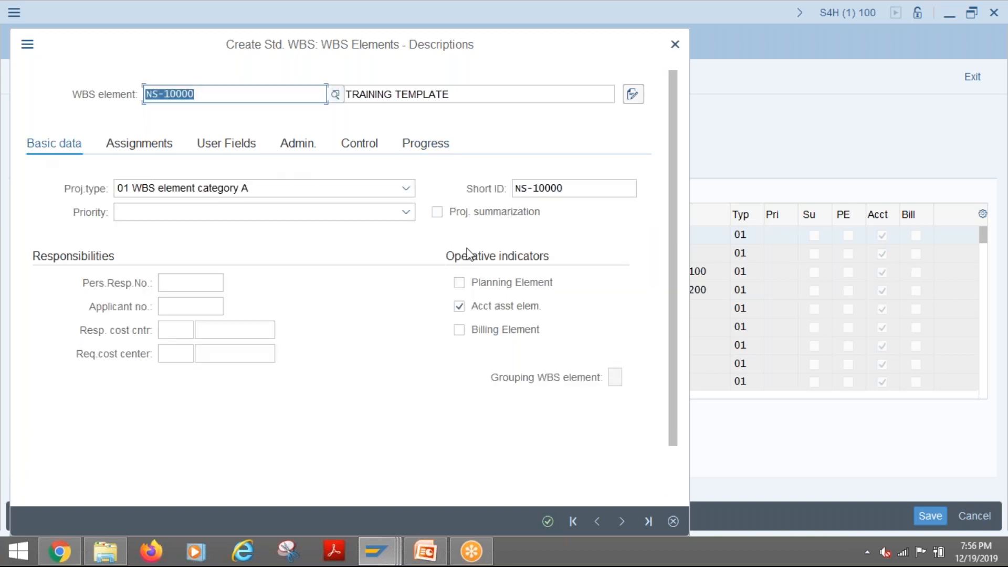
{"action": "left_click", "coordinate": [546, 522]}
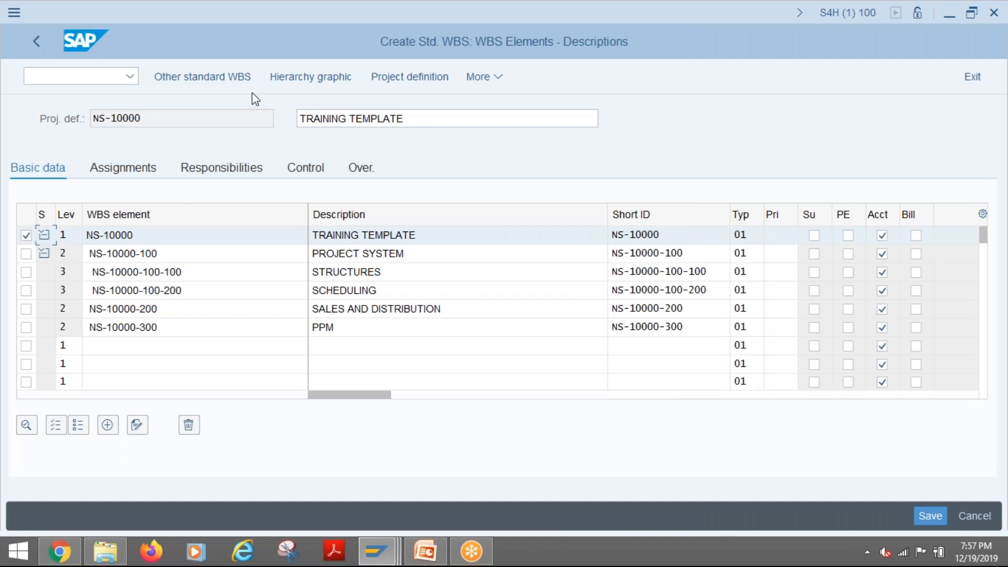
- Save the standard WBS NS-10000 and return to the SAP Easy Access menu
{"action": "left_click", "coordinate": [928, 512]}
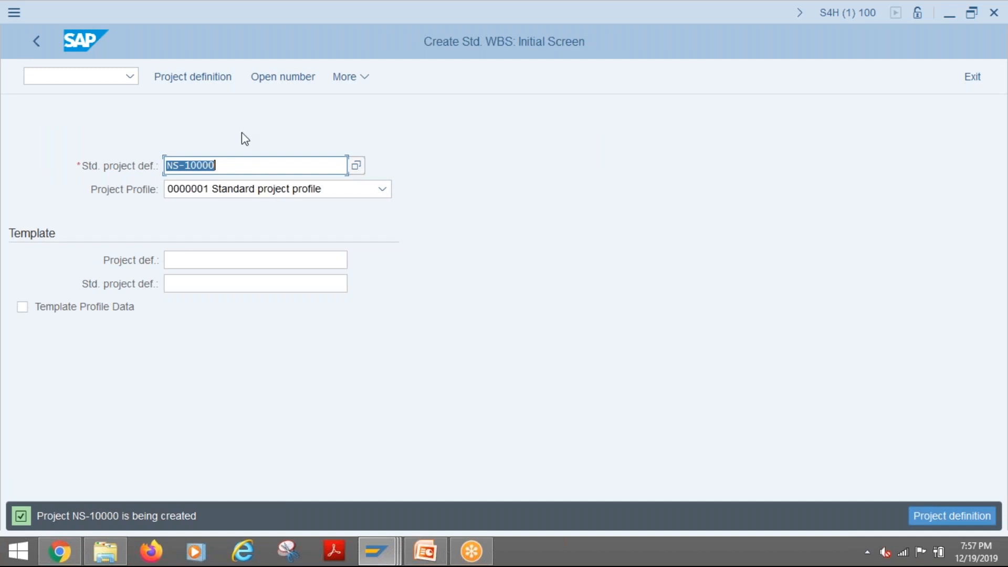
{"action": "left_click", "coordinate": [38, 42]}
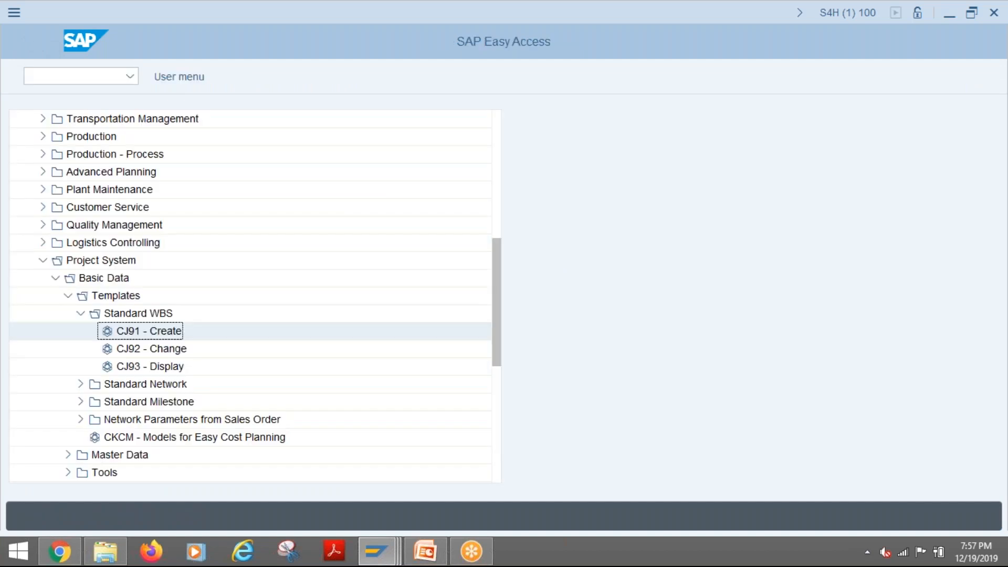
- Open the Project Builder (CJ20N) from the Project folder of Project System
{"action": "scroll", "coordinate": [140, 288], "scroll_direction": "down", "scroll_amount": 2}
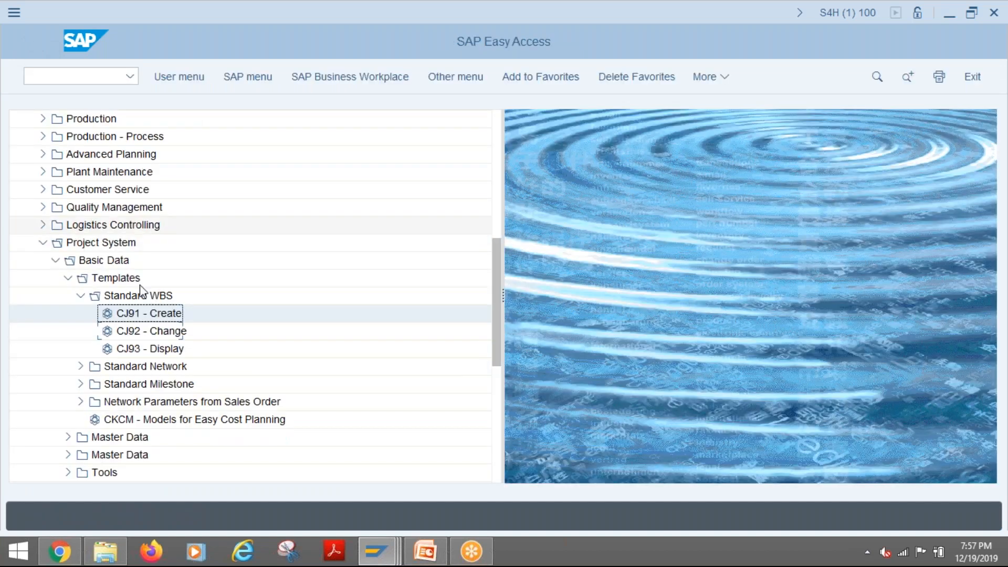
{"action": "scroll", "coordinate": [68, 378], "scroll_direction": "down", "scroll_amount": 1}
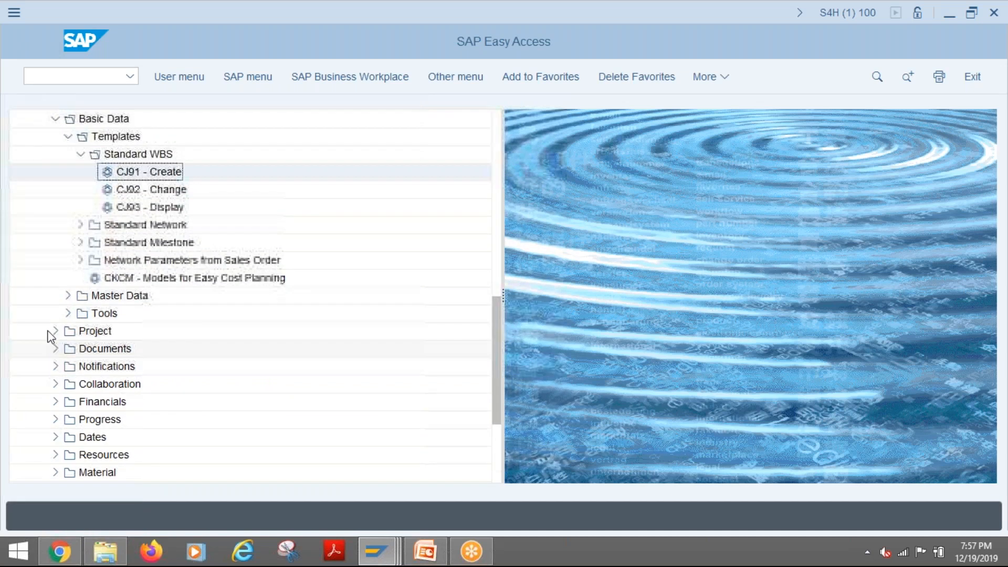
{"action": "left_click", "coordinate": [55, 331]}
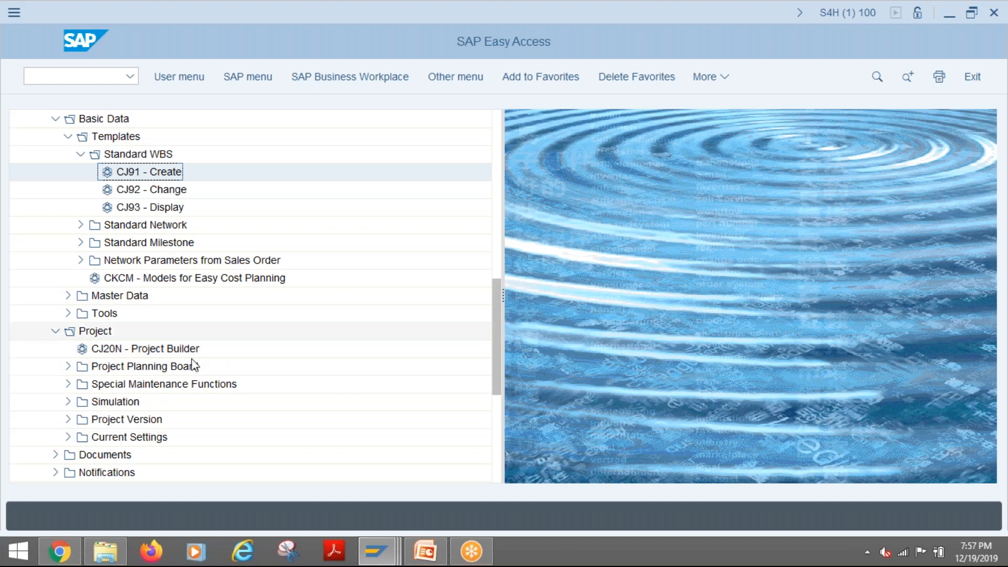
{"action": "left_click", "coordinate": [160, 349]}
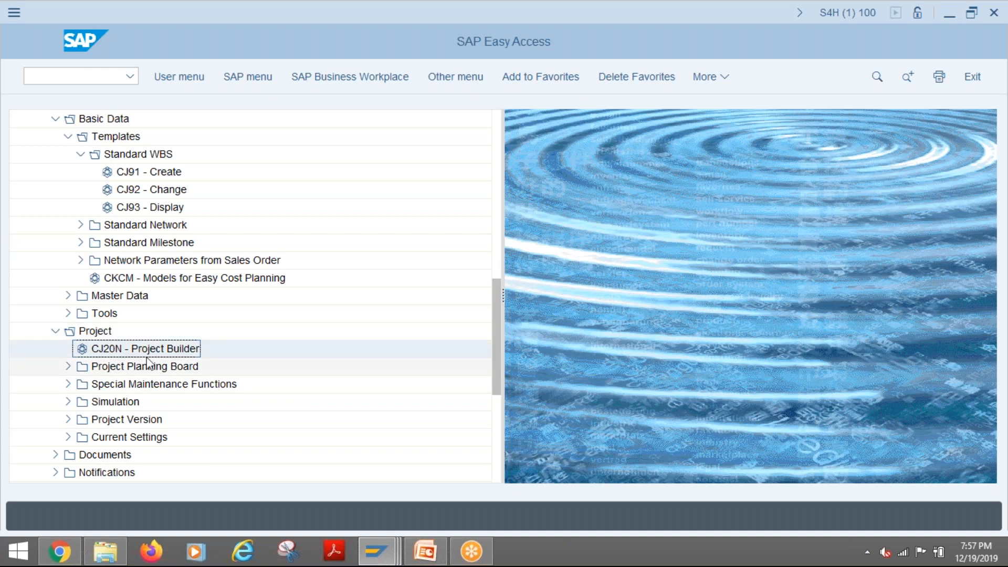
{"action": "double_click", "coordinate": [107, 349]}
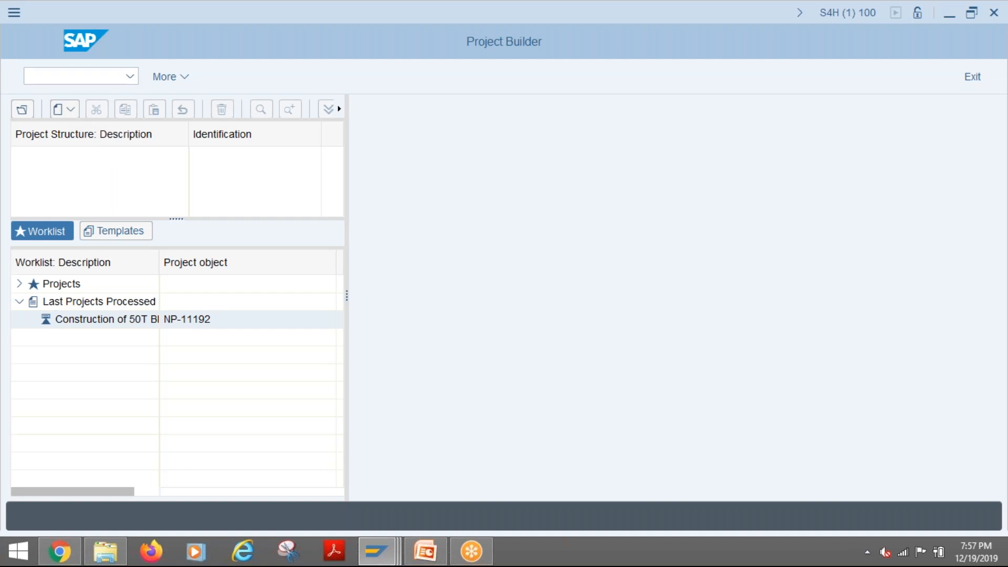
- Start creating a project with Copy project and go through the template version, project definition and standard project definition fields
{"action": "left_click", "coordinate": [71, 109]}
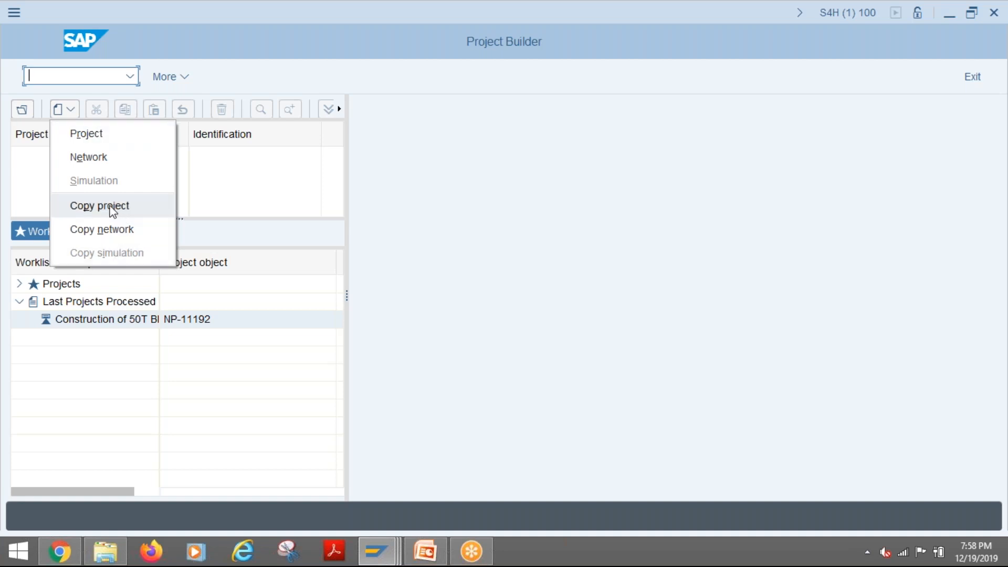
{"action": "left_click", "coordinate": [111, 207]}
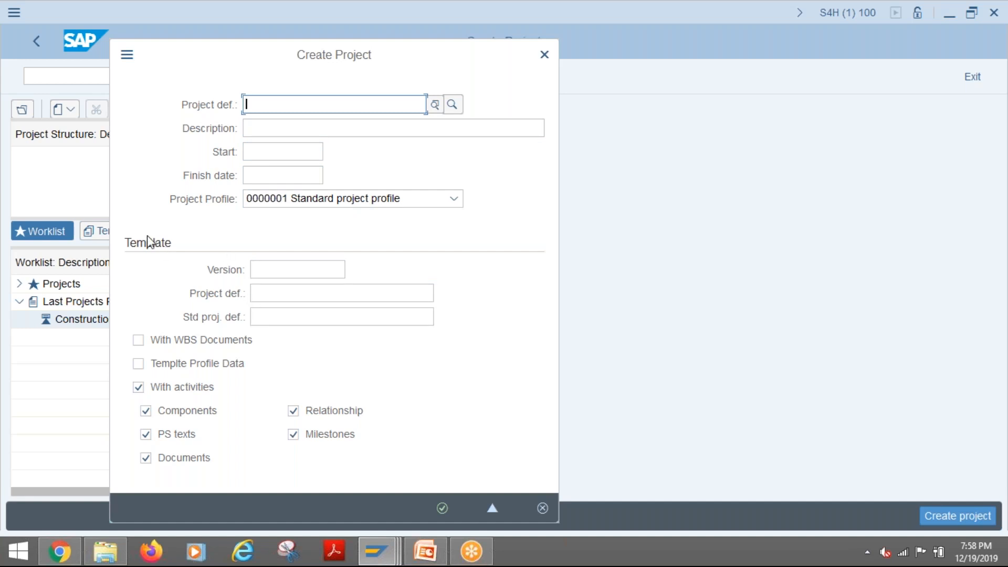
{"action": "left_click", "coordinate": [283, 270]}
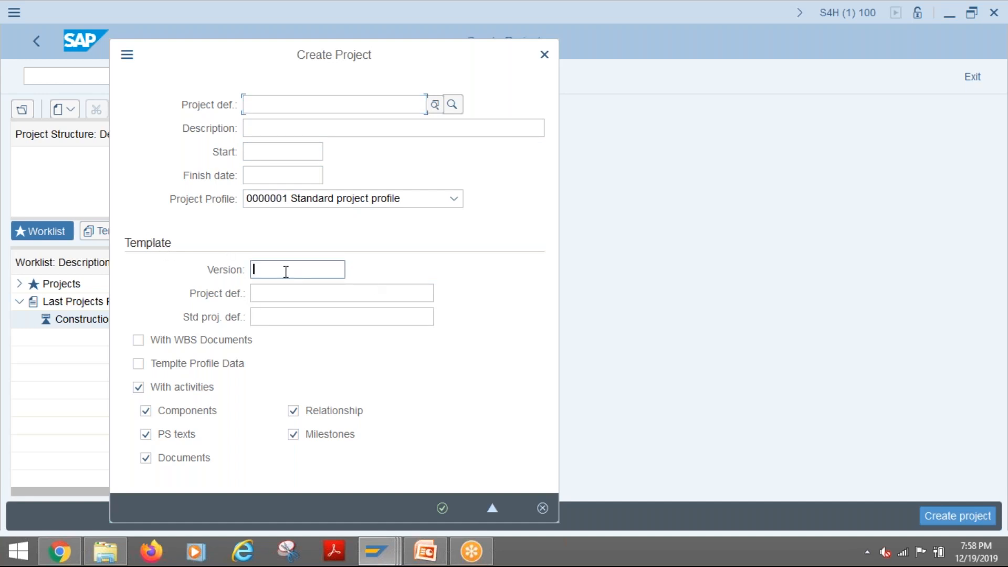
{"action": "left_click", "coordinate": [266, 292]}
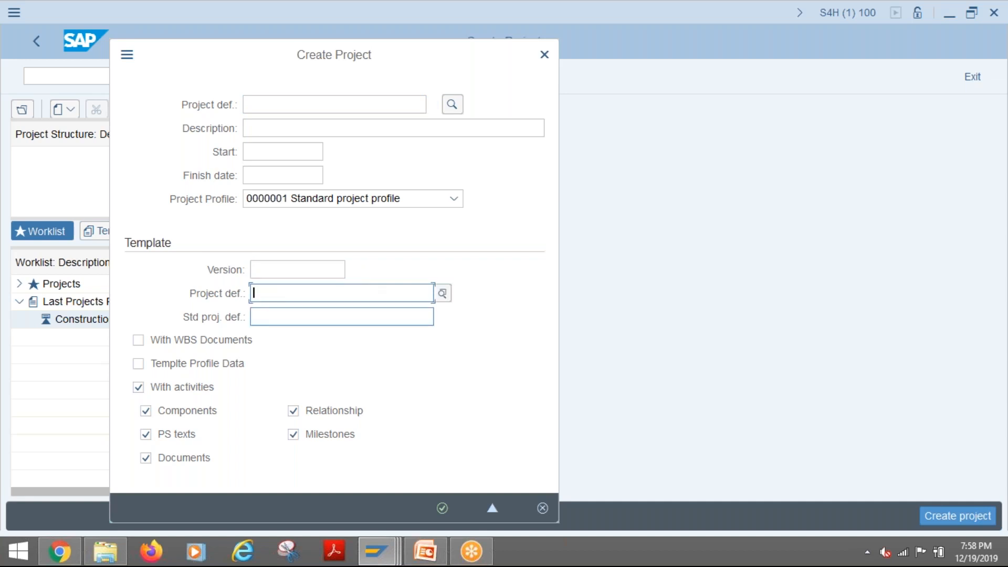
{"action": "left_click", "coordinate": [295, 318]}
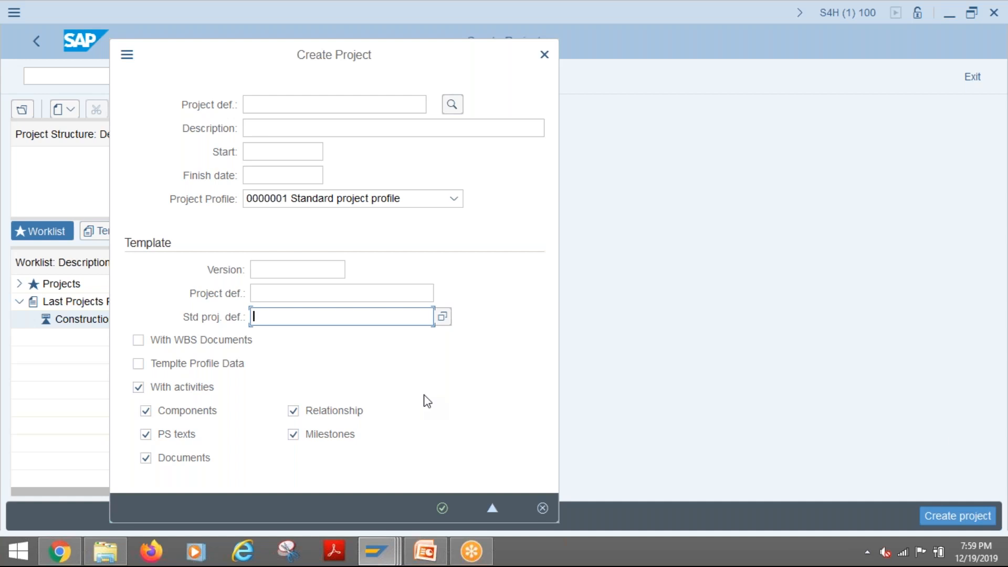
- Examine the template's project definition and version fields, including the simulation version search criteria, without selecting a version
{"action": "left_click", "coordinate": [314, 292]}
{"action": "left_click", "coordinate": [307, 269]}
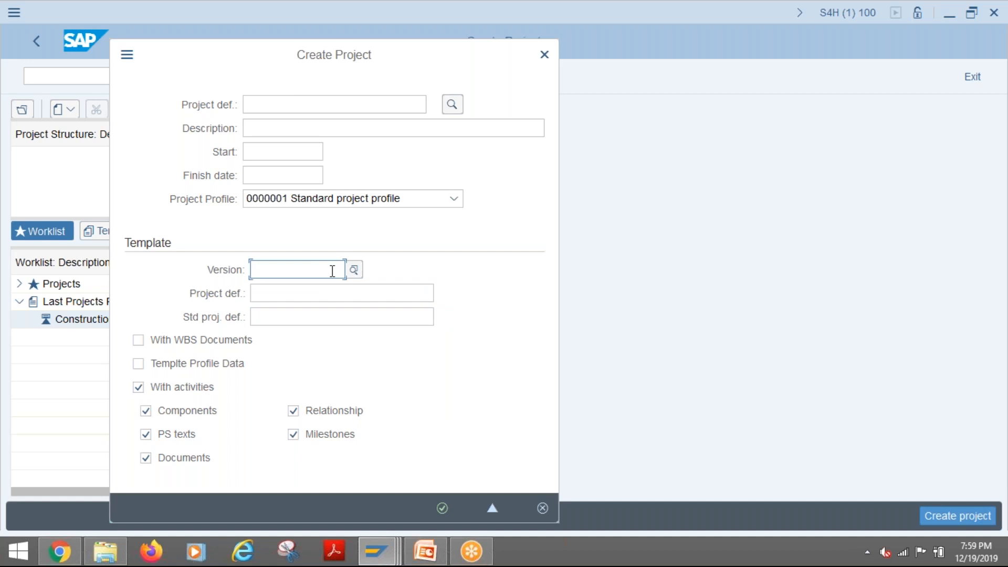
{"action": "left_click", "coordinate": [299, 292]}
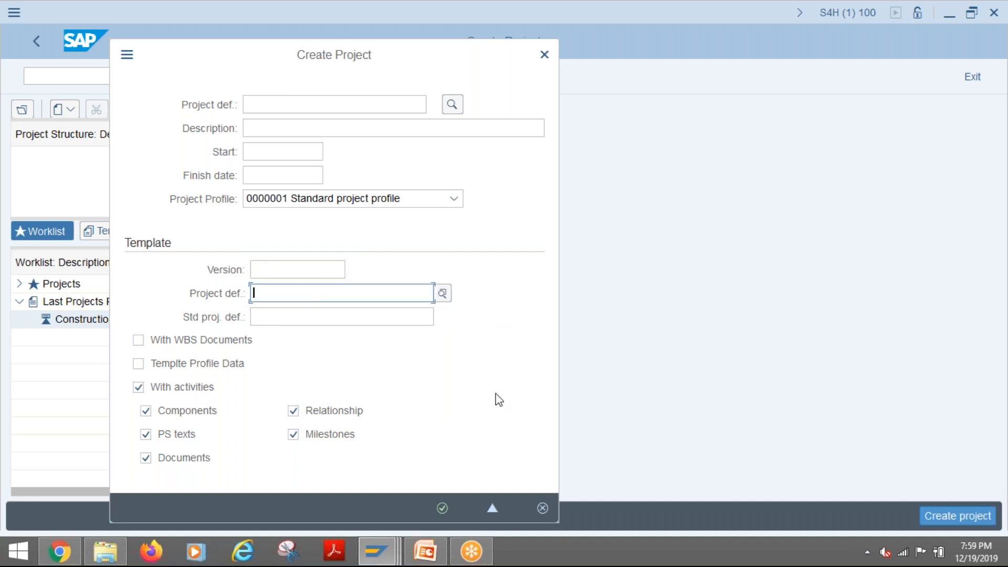
{"action": "left_click", "coordinate": [286, 271]}
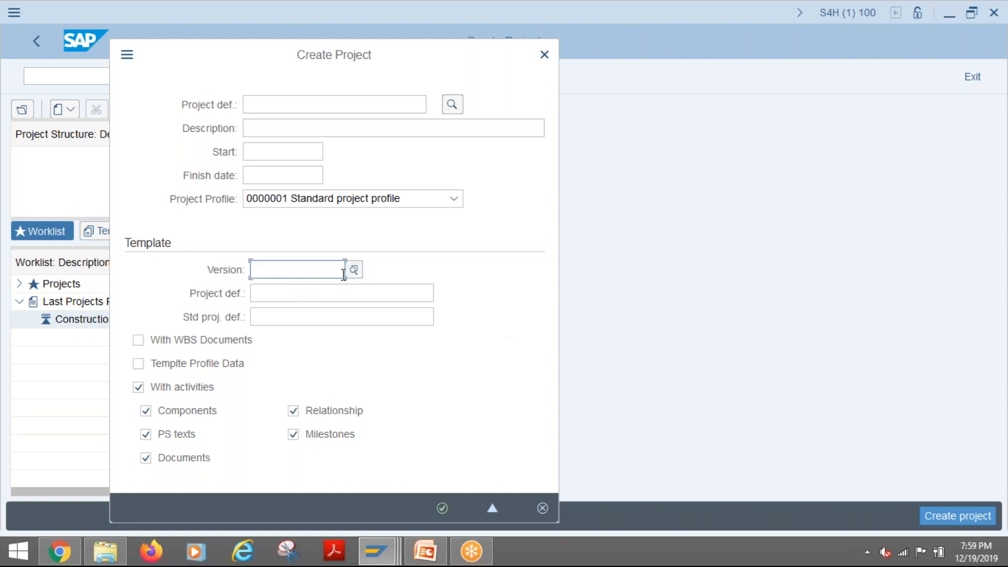
{"action": "left_click", "coordinate": [353, 271]}
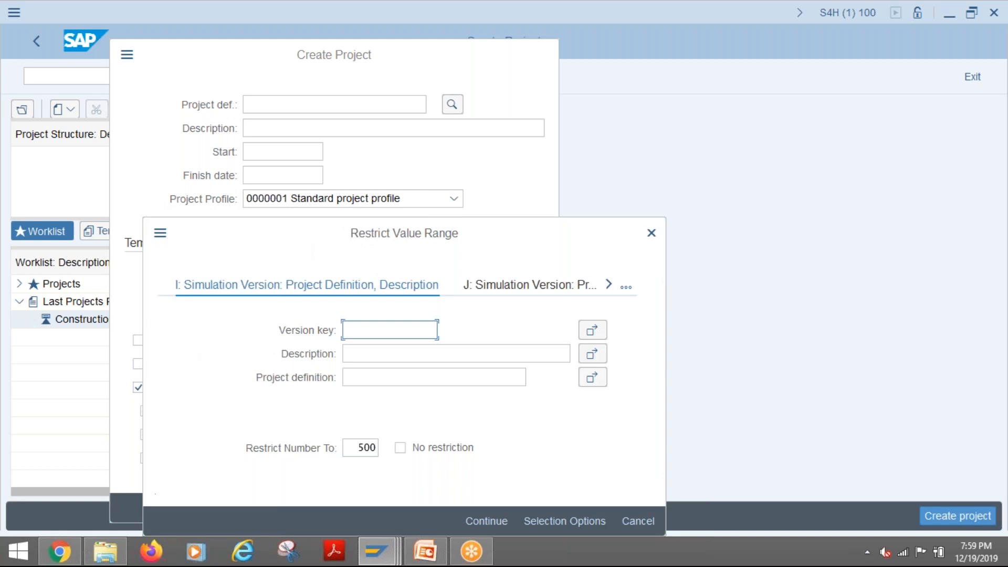
{"action": "left_click", "coordinate": [644, 519]}
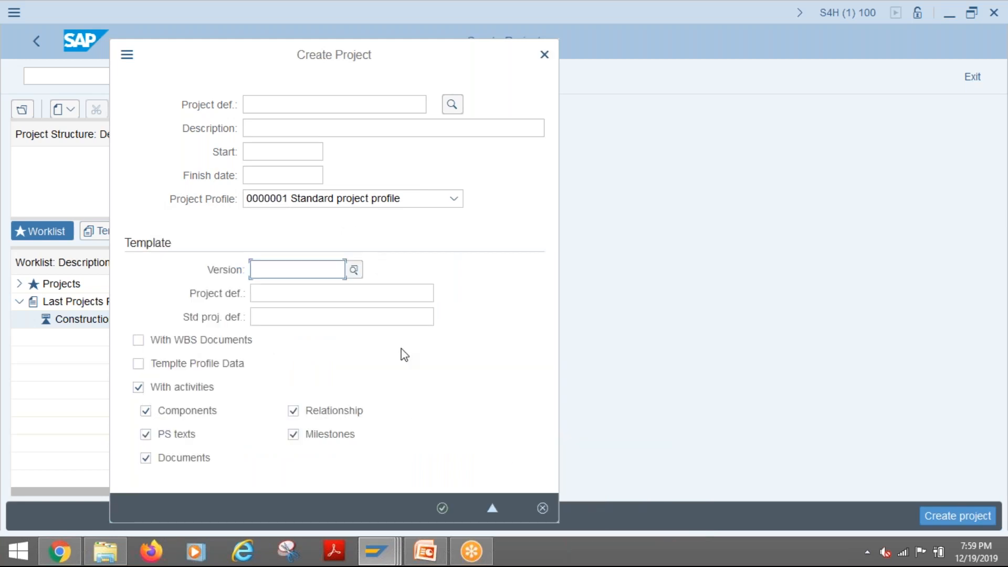
- Revisit the template's version and project definition fields and open the value search for the new project's definition
{"action": "left_click", "coordinate": [279, 292]}
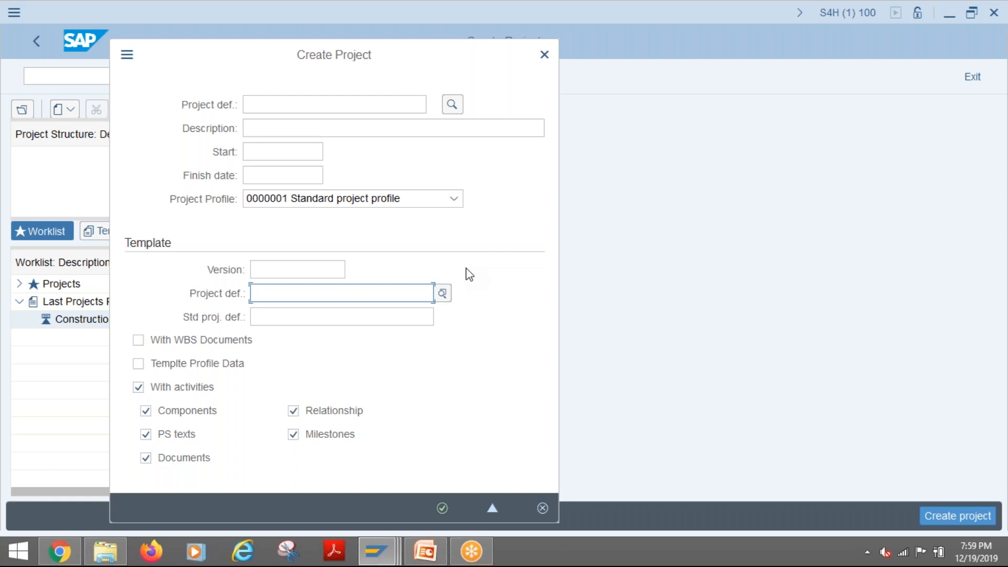
{"action": "left_click", "coordinate": [290, 270]}
{"action": "left_click", "coordinate": [270, 296]}
{"action": "left_click", "coordinate": [259, 106]}
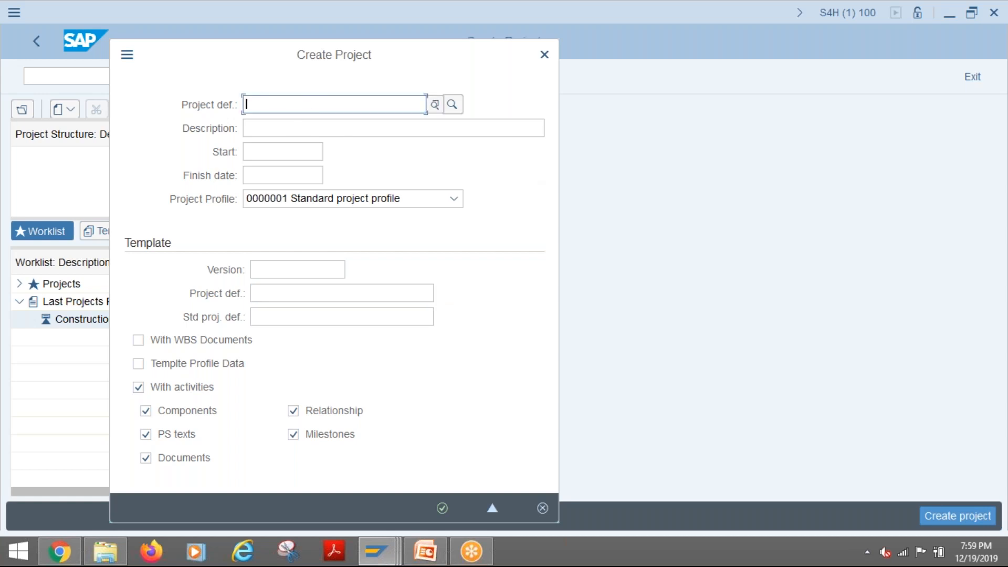
{"action": "left_click", "coordinate": [434, 105]}
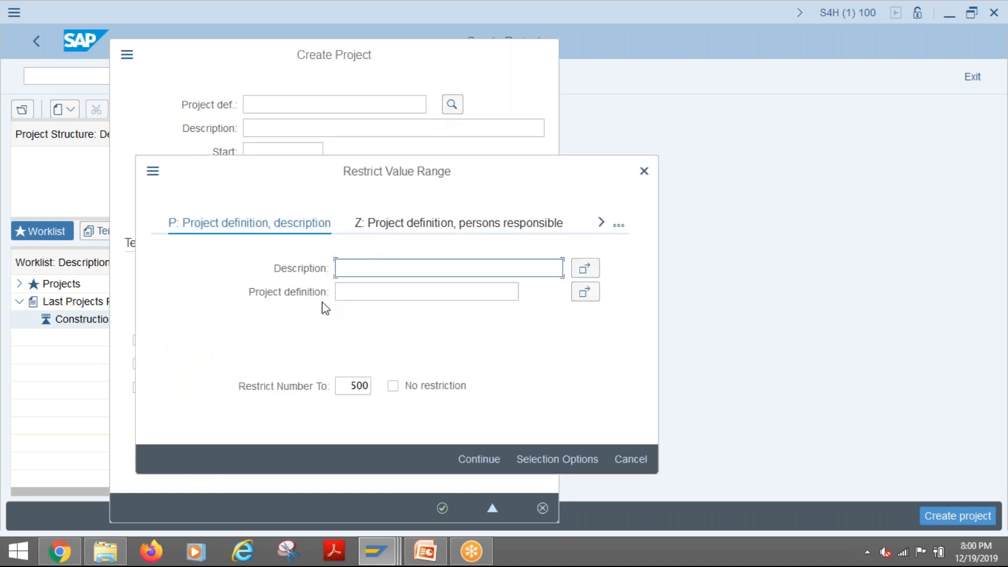